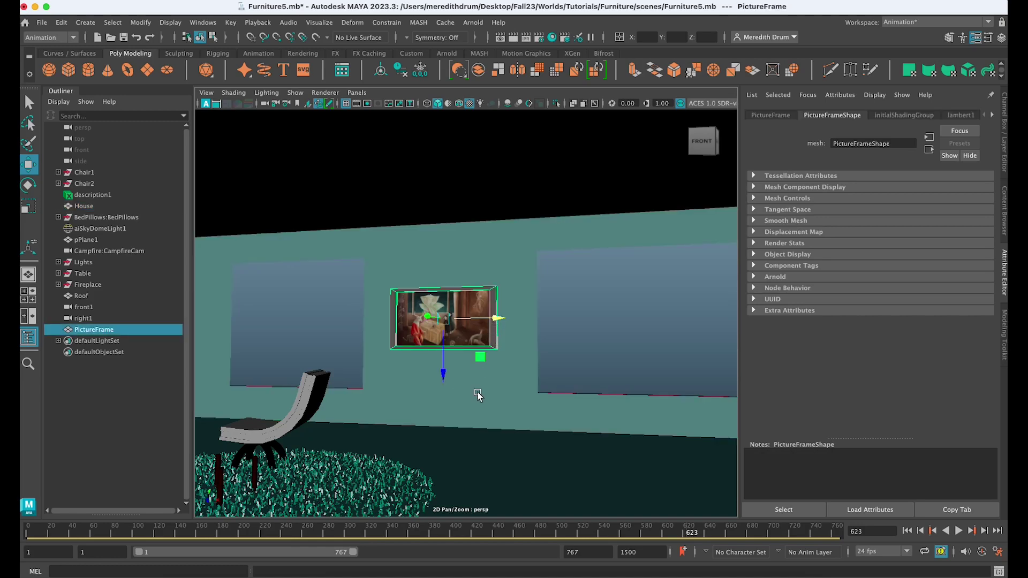
- Hide PictureFrame so the wall between the two windows is empty
mouse_move(478, 395)
alt+mouse_down()
mouse_move(427, 395)
mouse_move(496, 401)
alt+mouse_up()
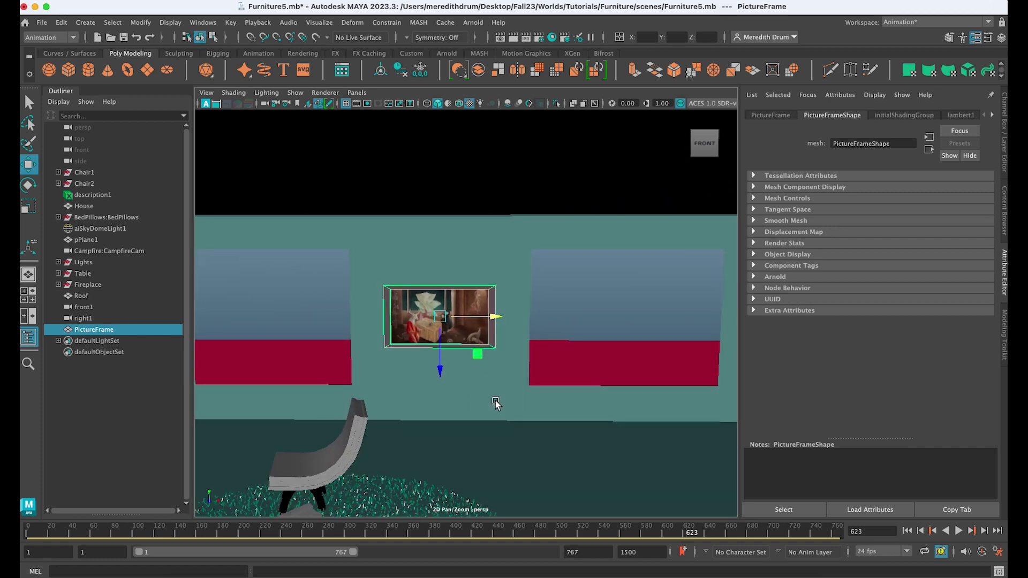
key(h)
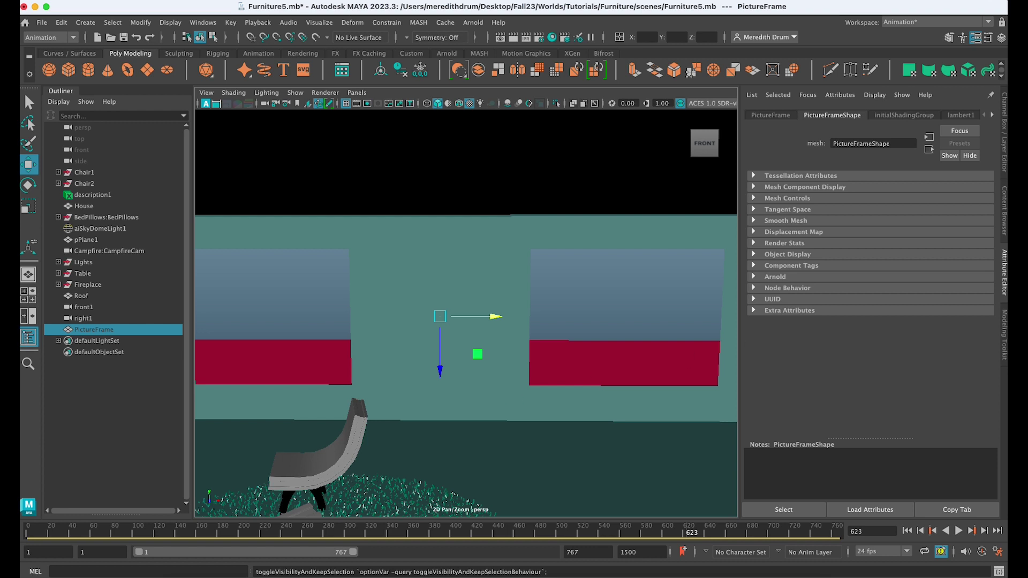
double_click(464, 258)
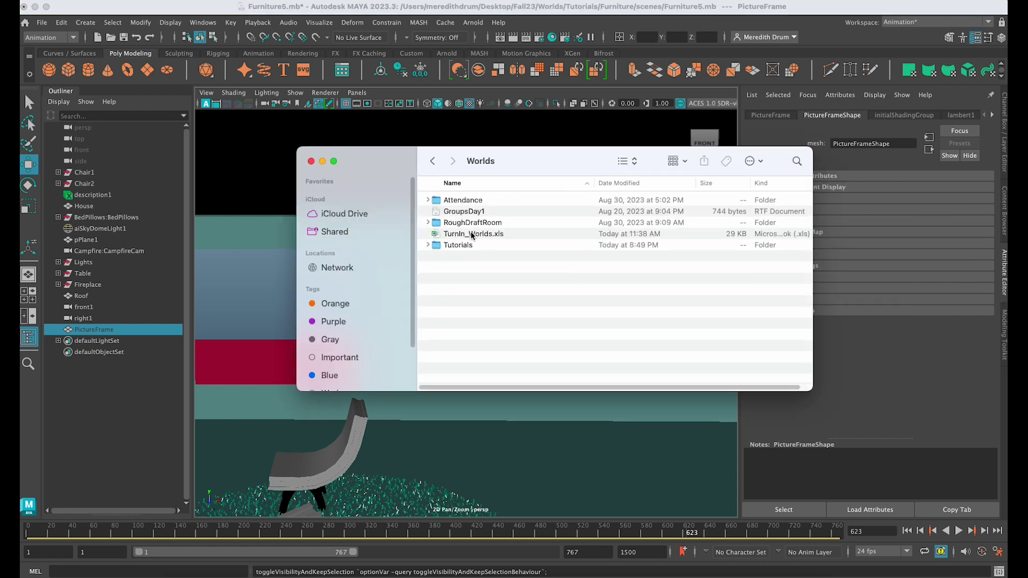
double_click(459, 245)
click(473, 199)
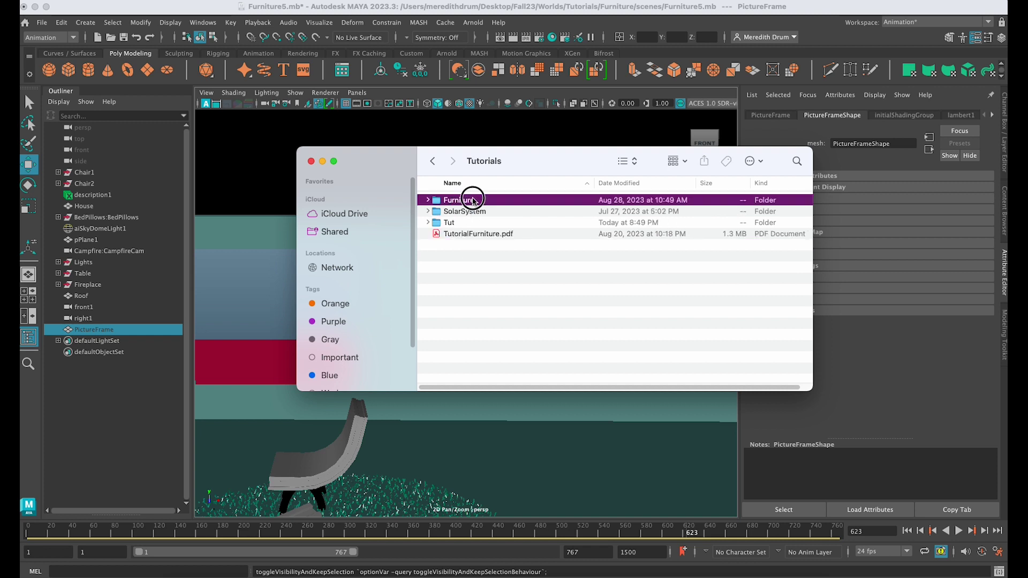
double_click(473, 199)
double_click(466, 334)
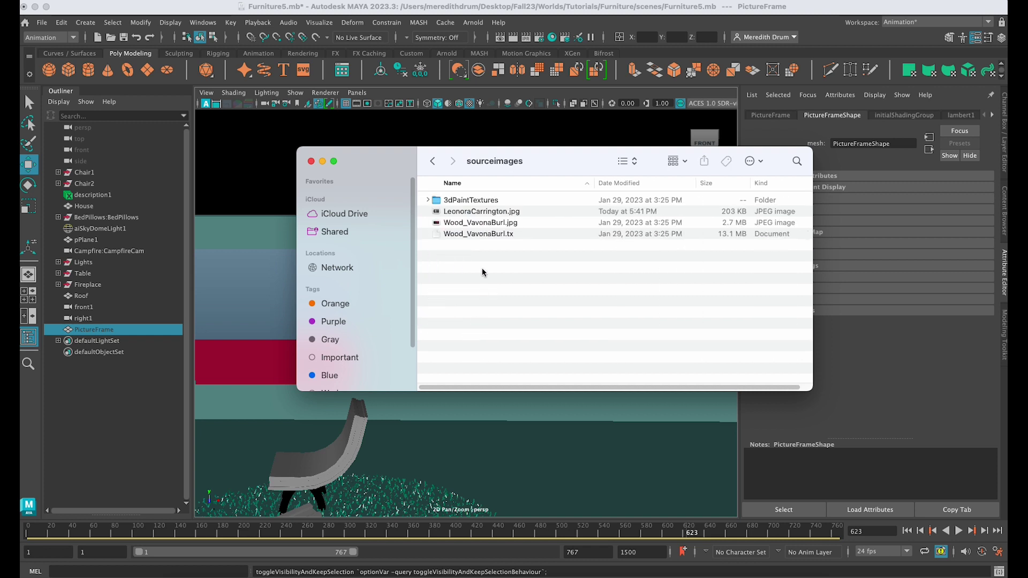
click(473, 212)
key(space)
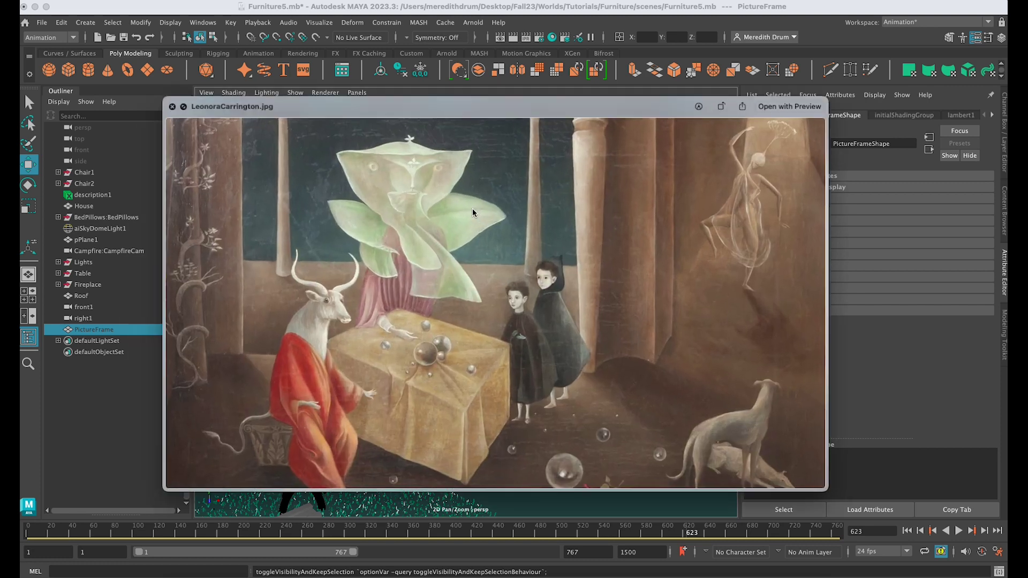
key(space)
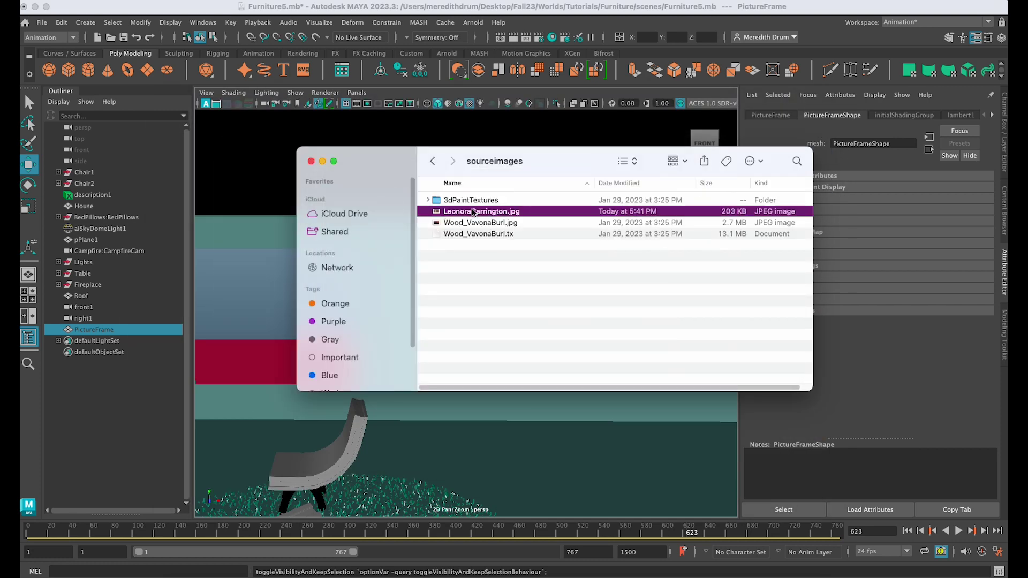
key(super+i)
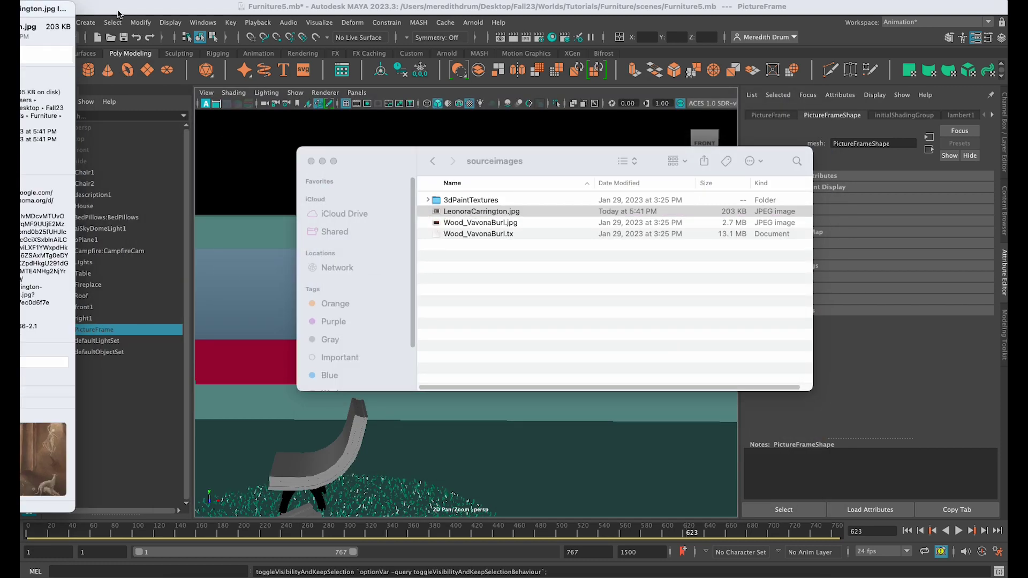
double_click(37, 9)
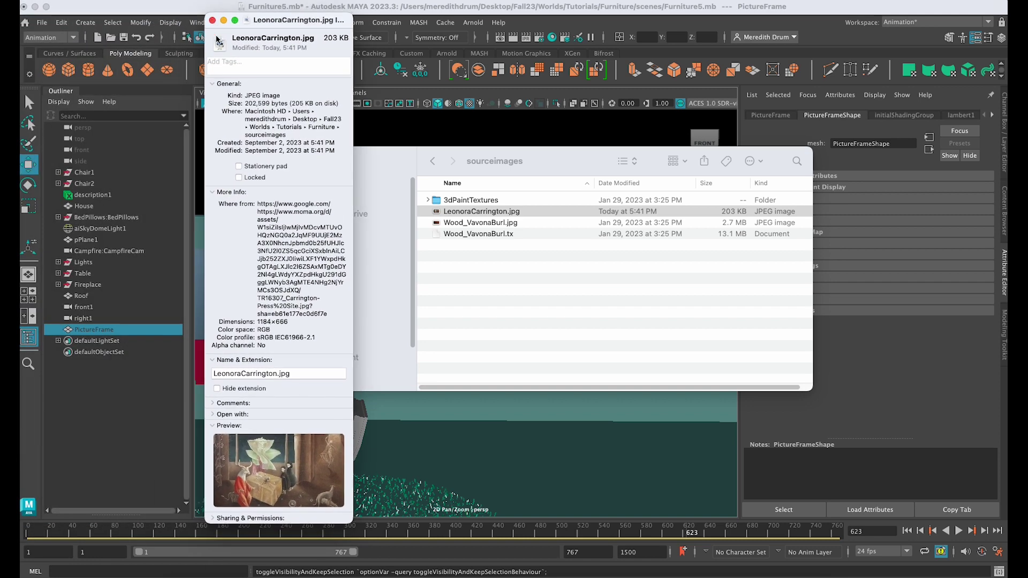
click(212, 20)
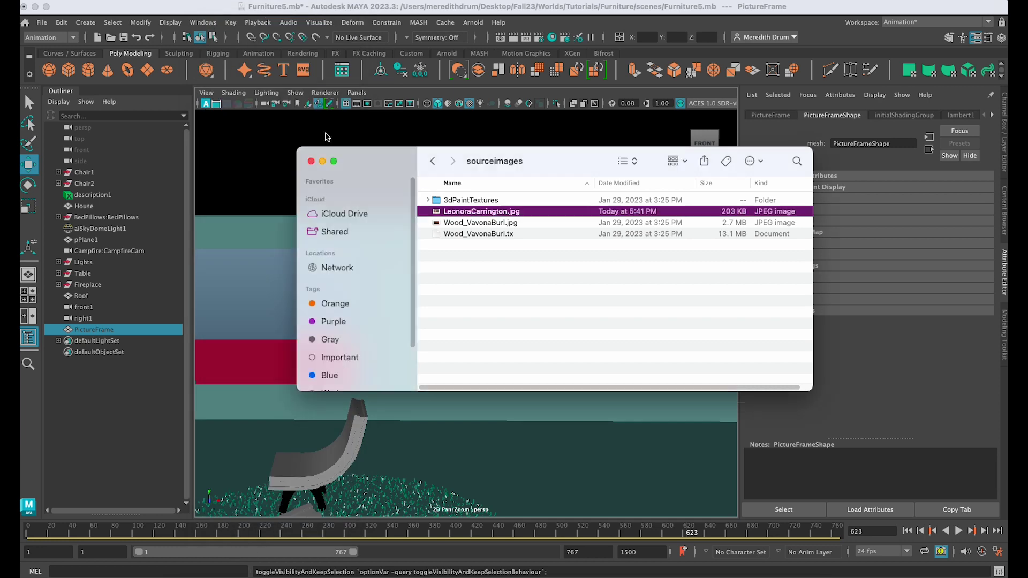
click(311, 161)
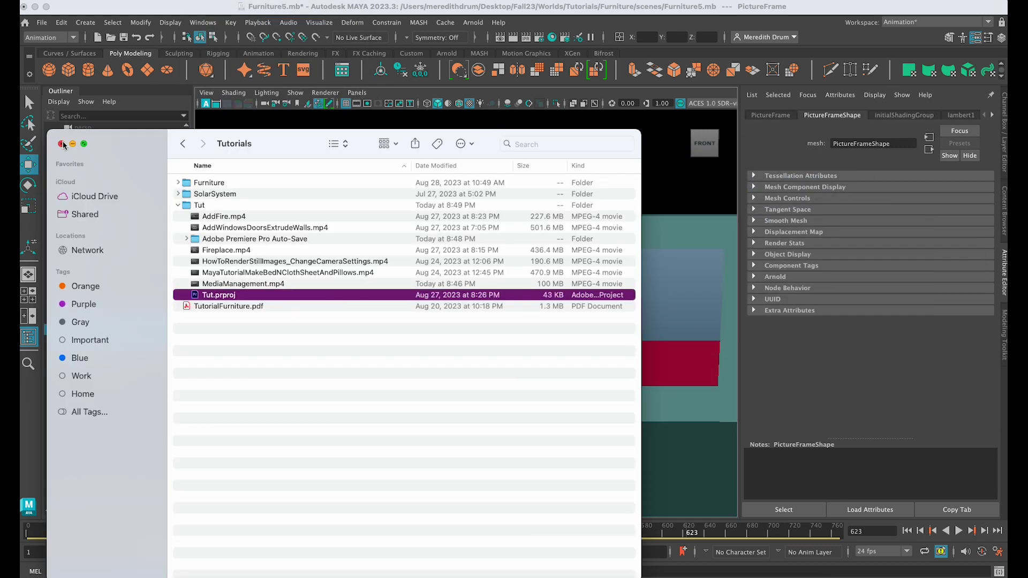
click(61, 143)
click(207, 7)
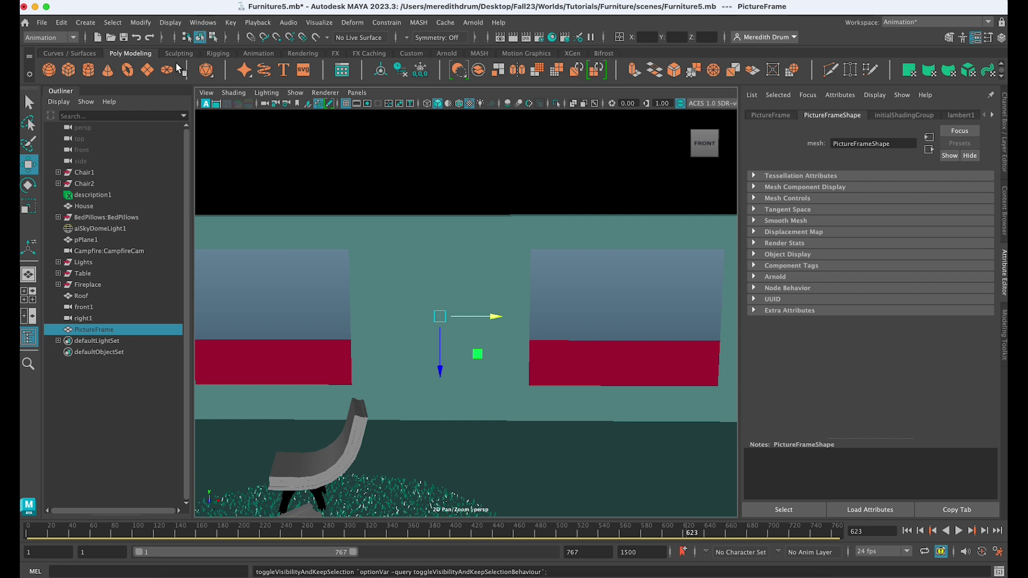
- Create a new polygon plane and raise it to Translate Y 8.765
click(147, 70)
drag(572, 367, 528, 427)
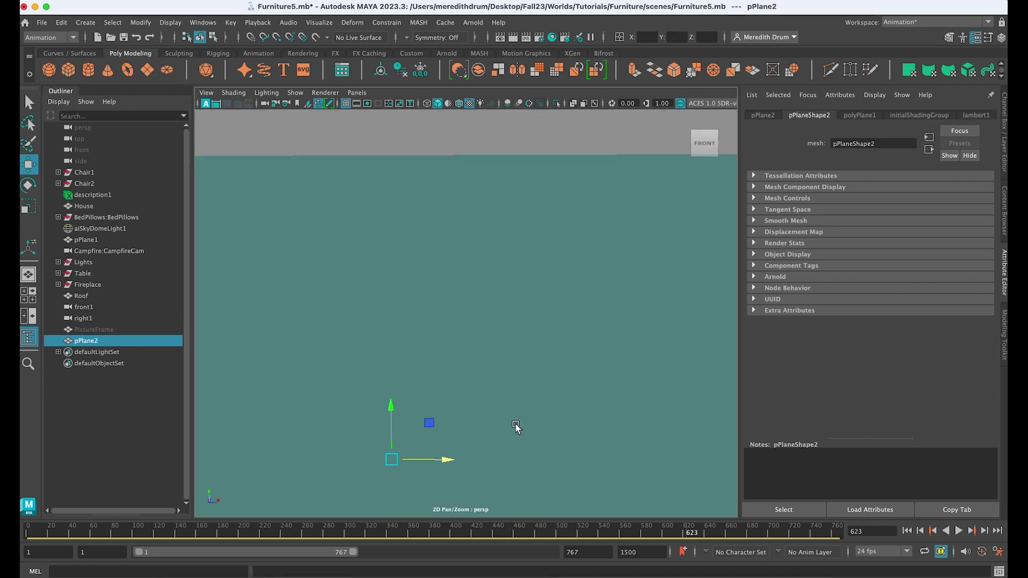
alt+drag(487, 431, 527, 361)
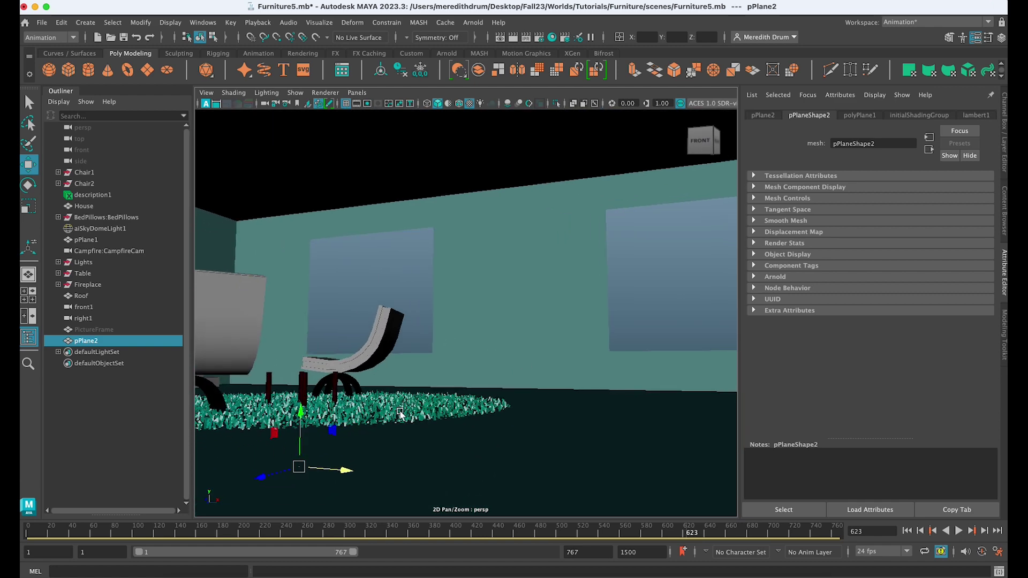
drag(294, 412, 343, 307)
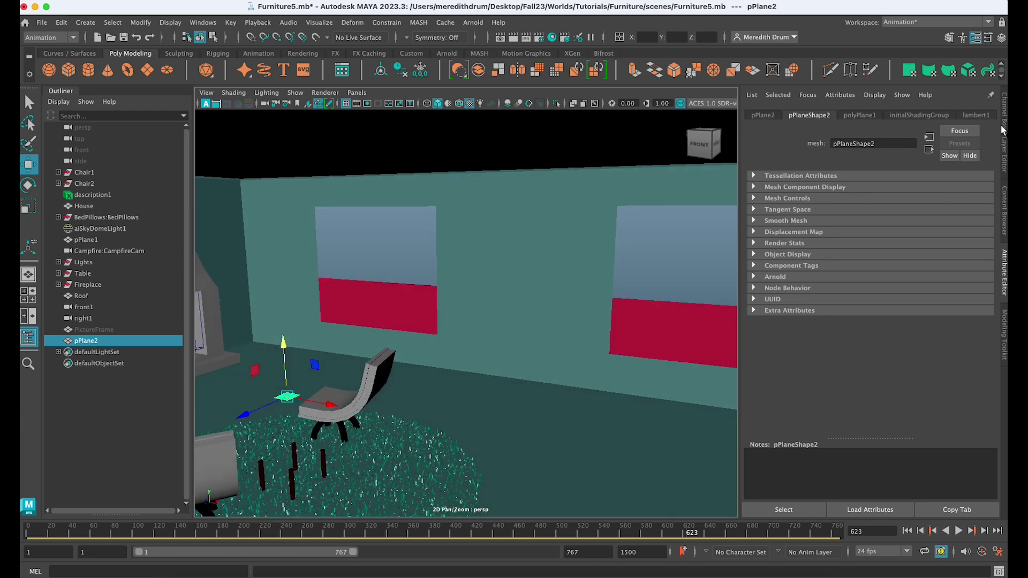
- Set the plane's Subdivisions Width and Height to 1
click(1004, 130)
click(771, 245)
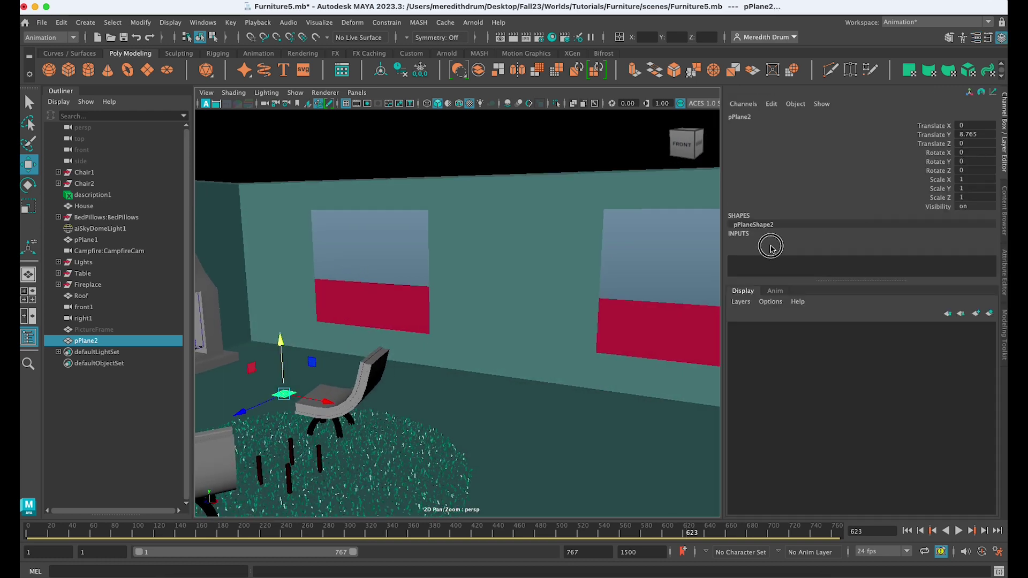
scroll(874, 266, down, 2)
click(956, 245)
drag(976, 243, 977, 252)
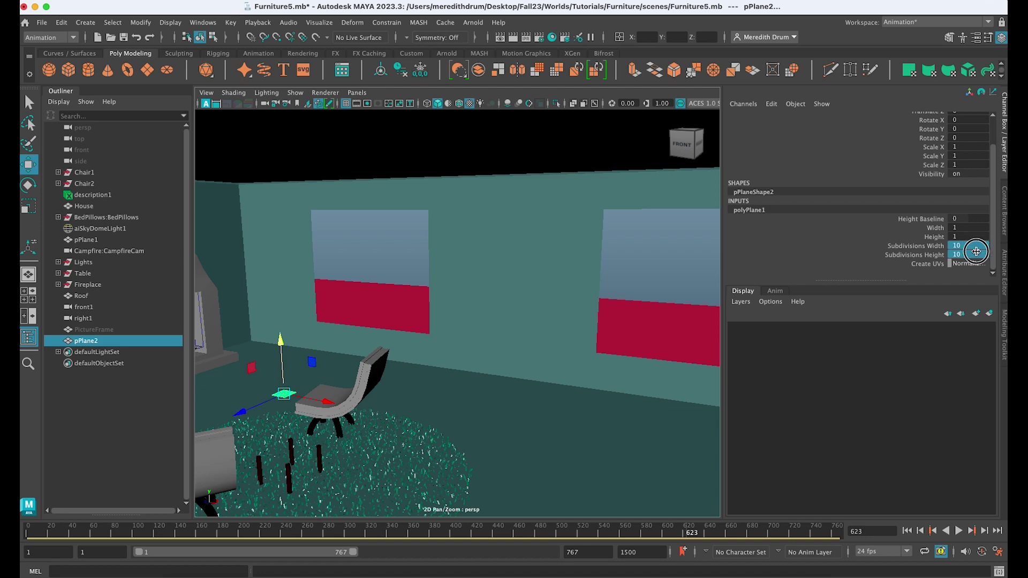
key(Return)
- Scale the plane uniformly to 1.429
alt+middle_drag(328, 450, 358, 441)
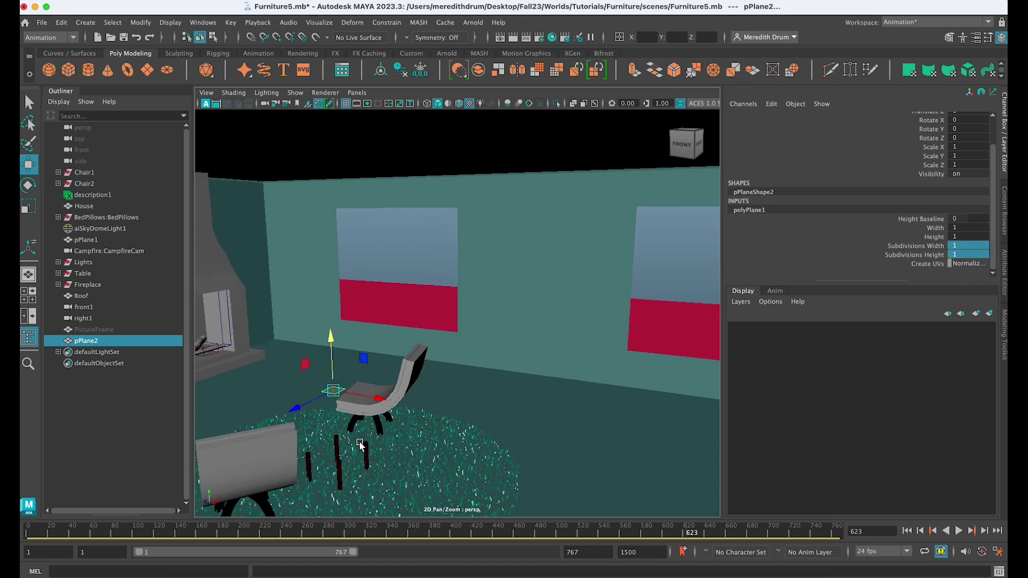
key(r)
mouse_move(336, 396)
mouse_down()
mouse_move(364, 397)
mouse_move(351, 396)
mouse_up()
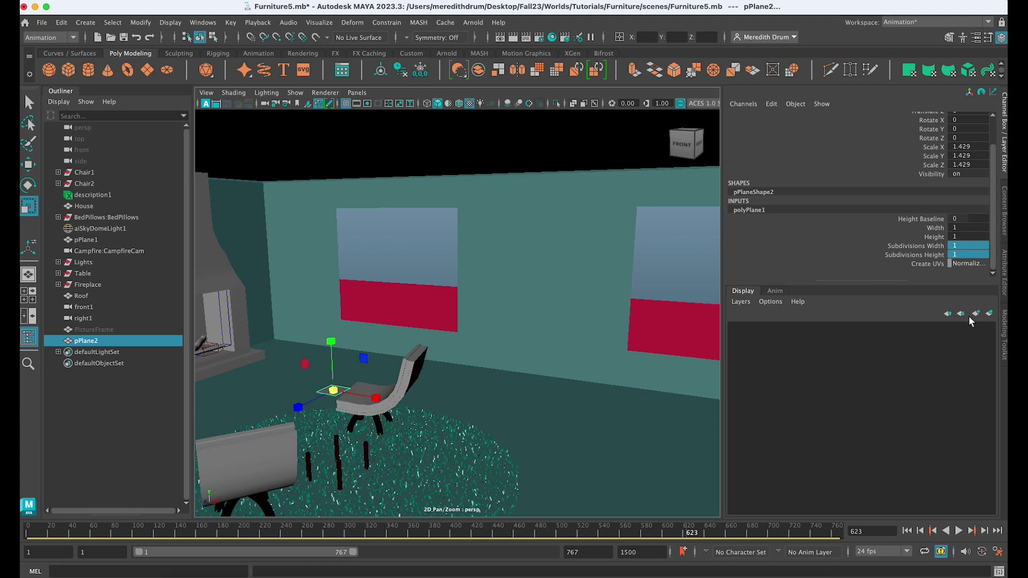
scroll(929, 175, up, 2)
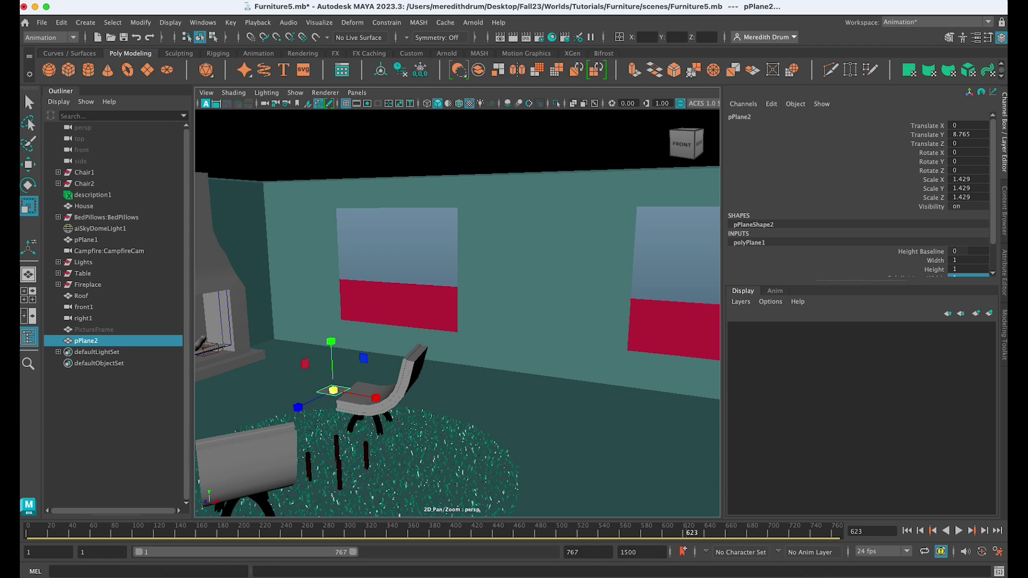
key(super+Tab)
double_click(475, 253)
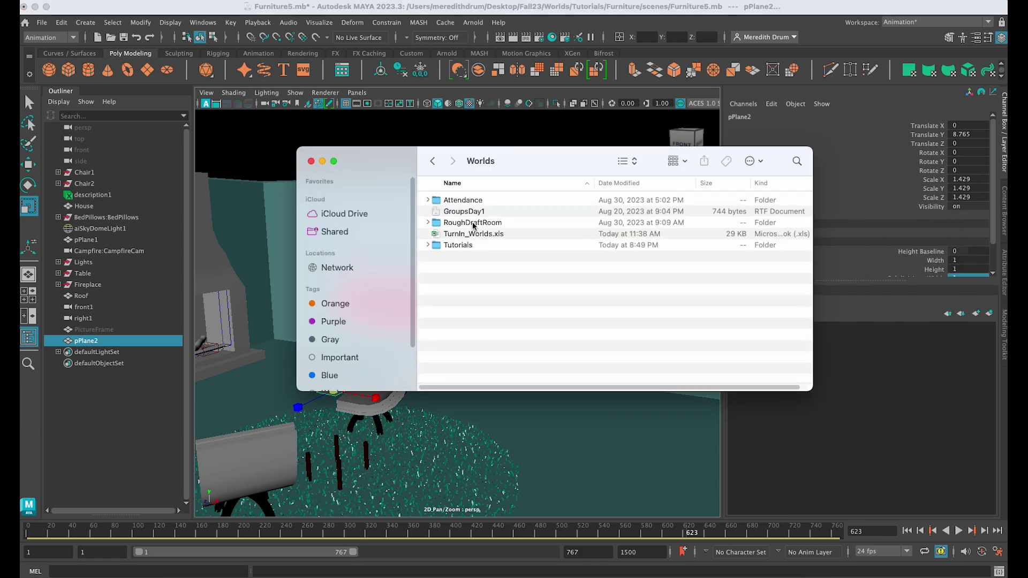
double_click(459, 245)
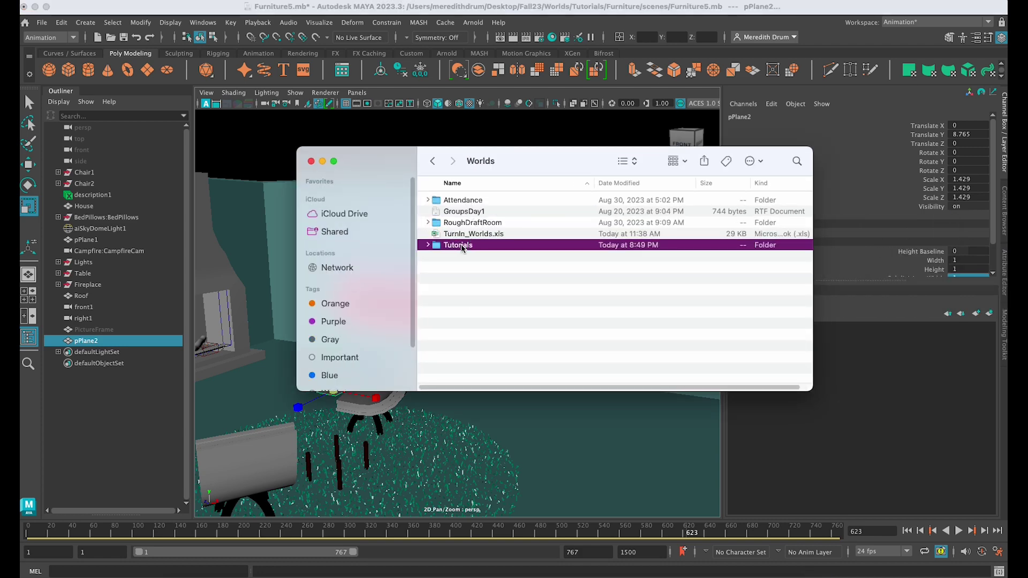
double_click(459, 202)
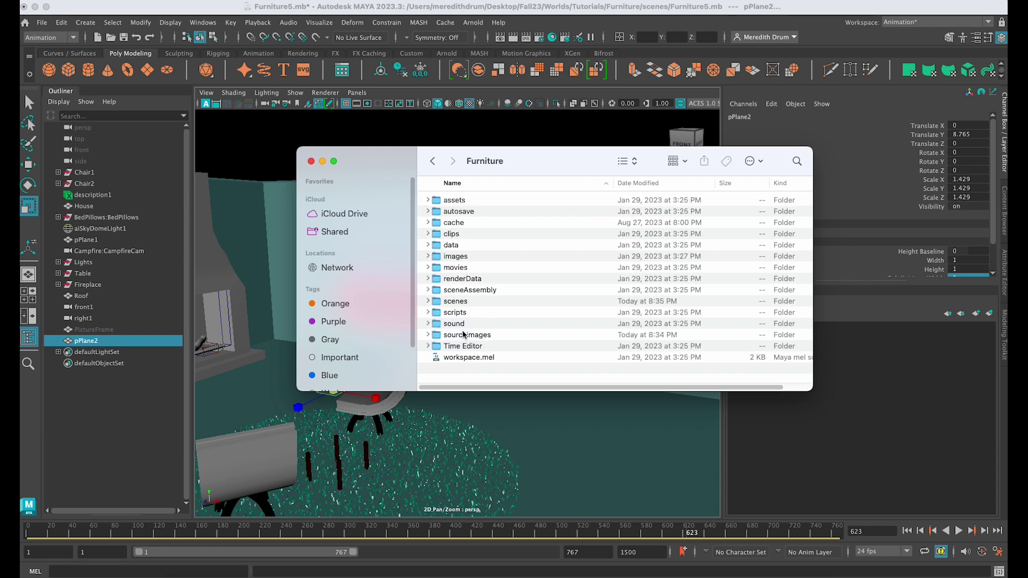
double_click(464, 334)
click(465, 213)
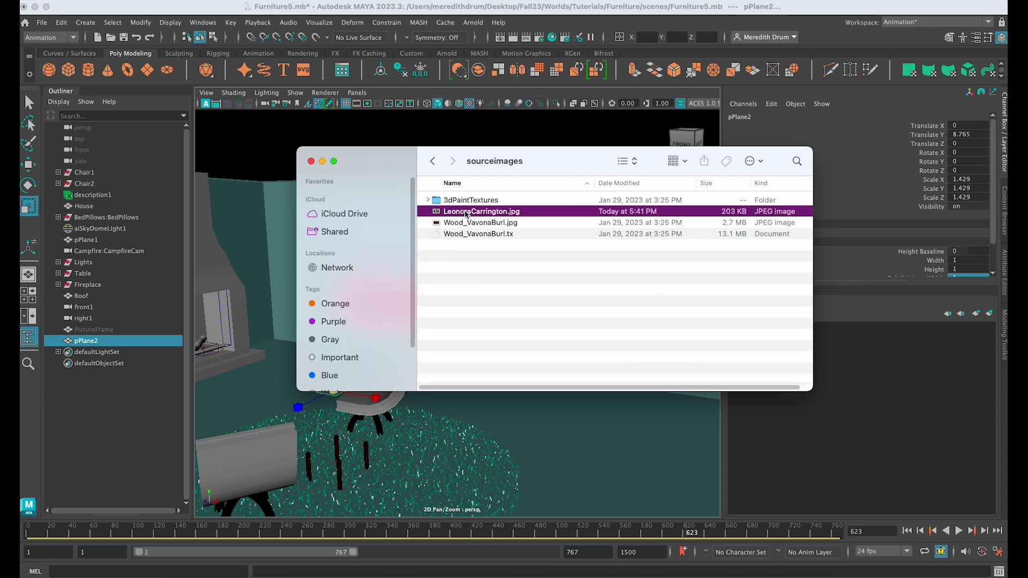
key(super+i)
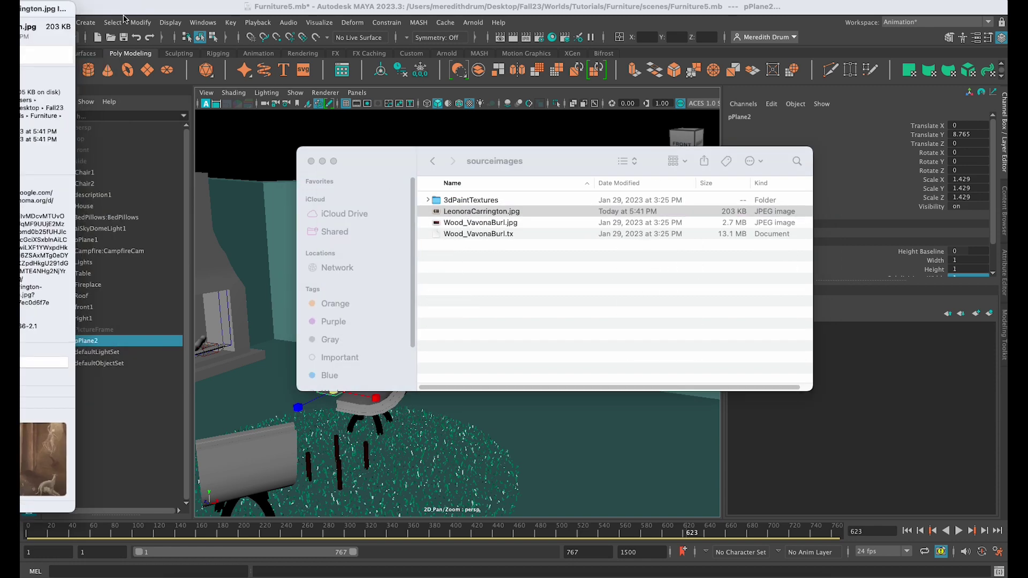
drag(43, 10, 221, 9)
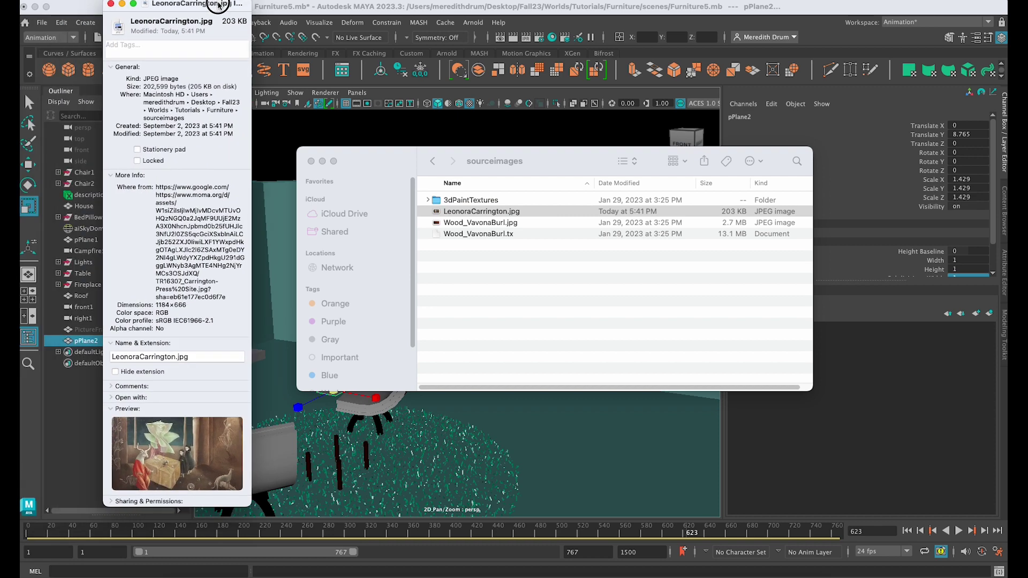
click(545, 448)
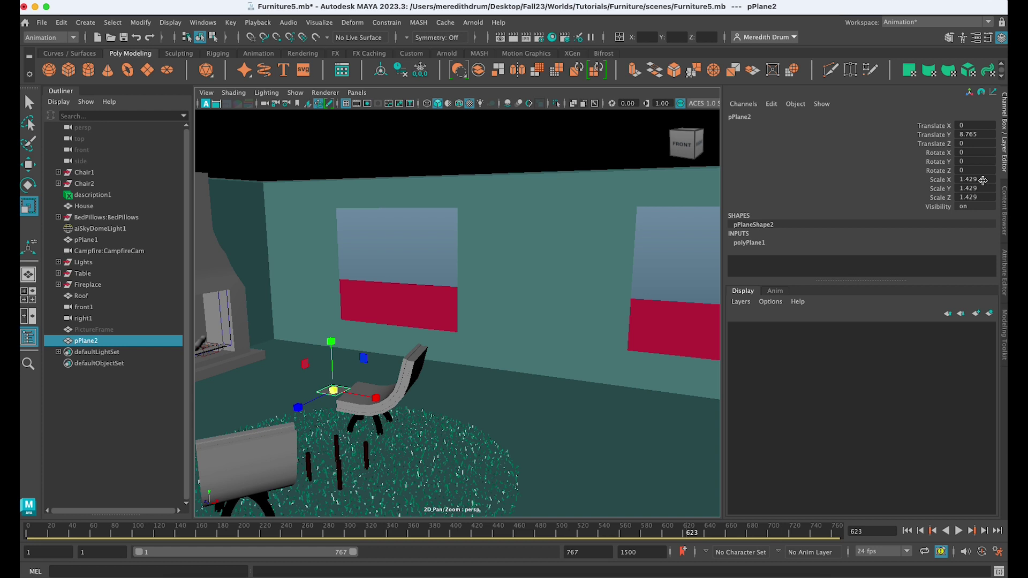
- Set the plane's Scale Z to 11.84, checking the painting's file details
double_click(981, 197)
text(1)
key(Return)
key(super+Tab)
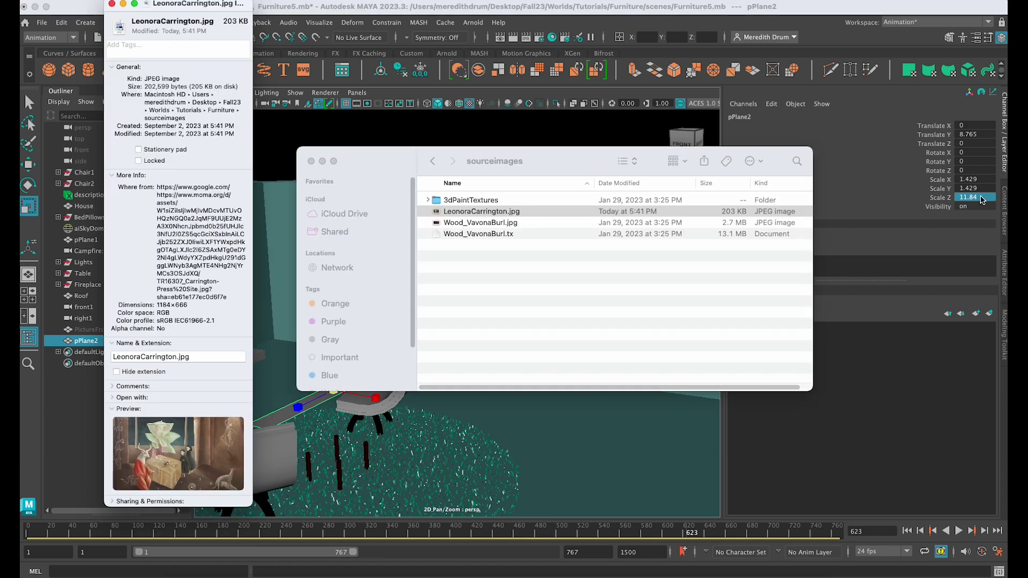
key(super+Tab)
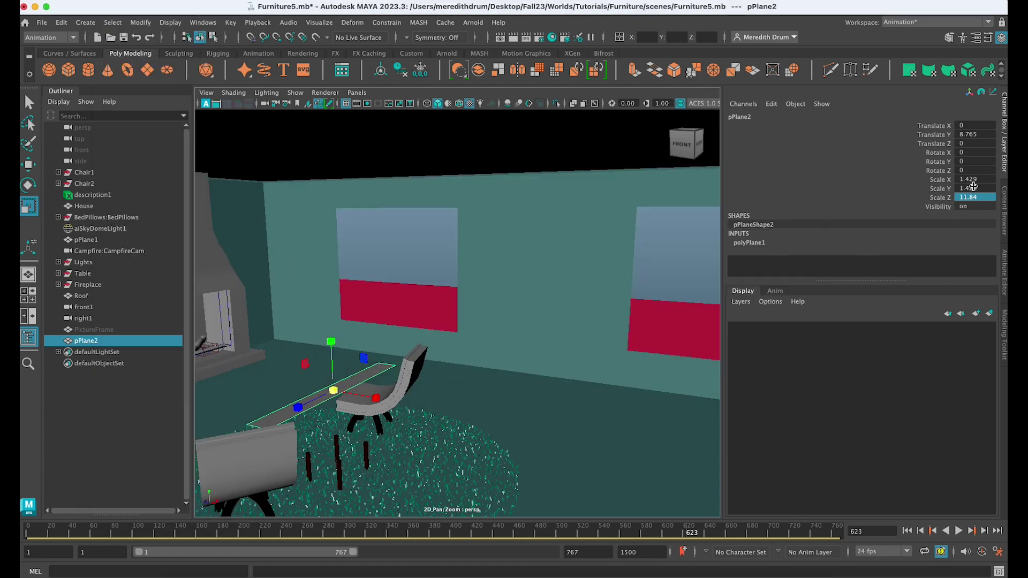
- Set the plane's Scale X to 6.66
double_click(976, 180)
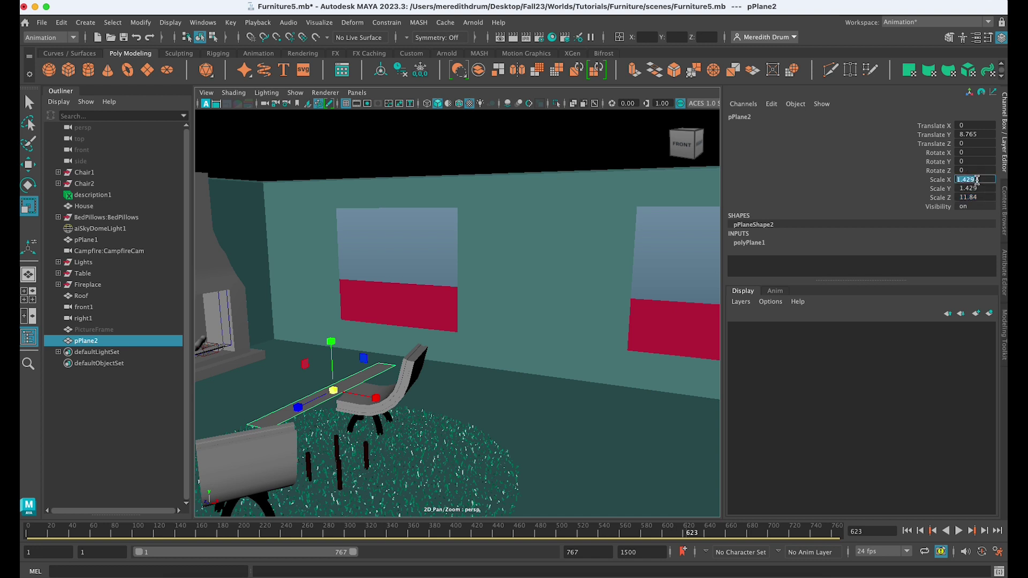
text(6.66)
key(Return)
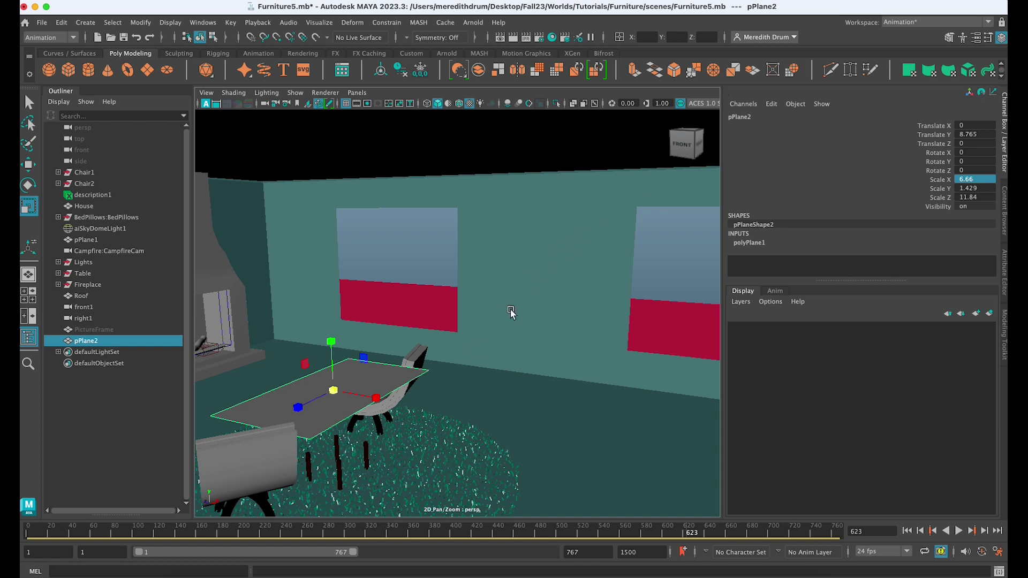
key(e)
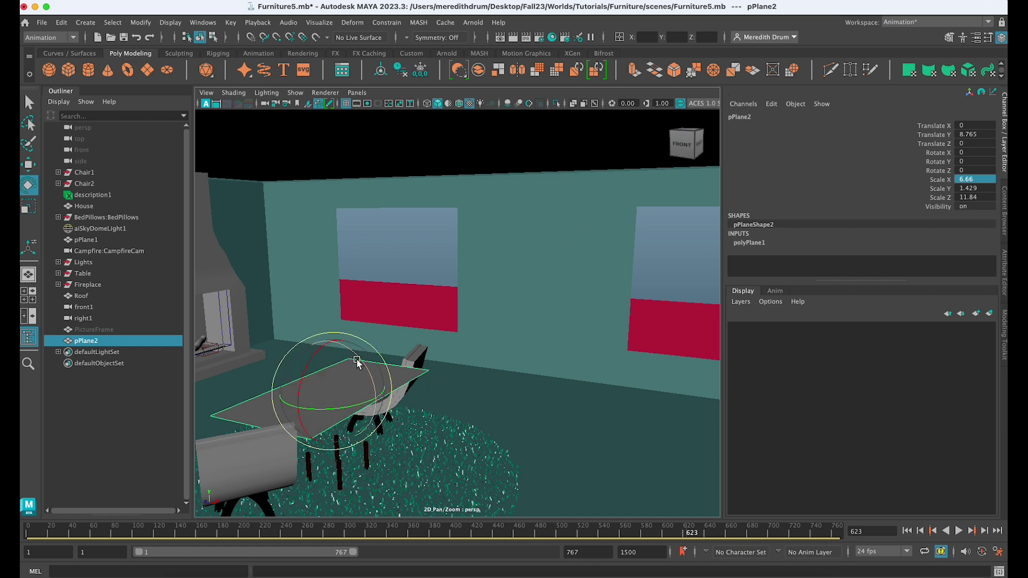
- Stand the plane upright with Rotate Z set to exactly 90
drag(359, 355, 368, 427)
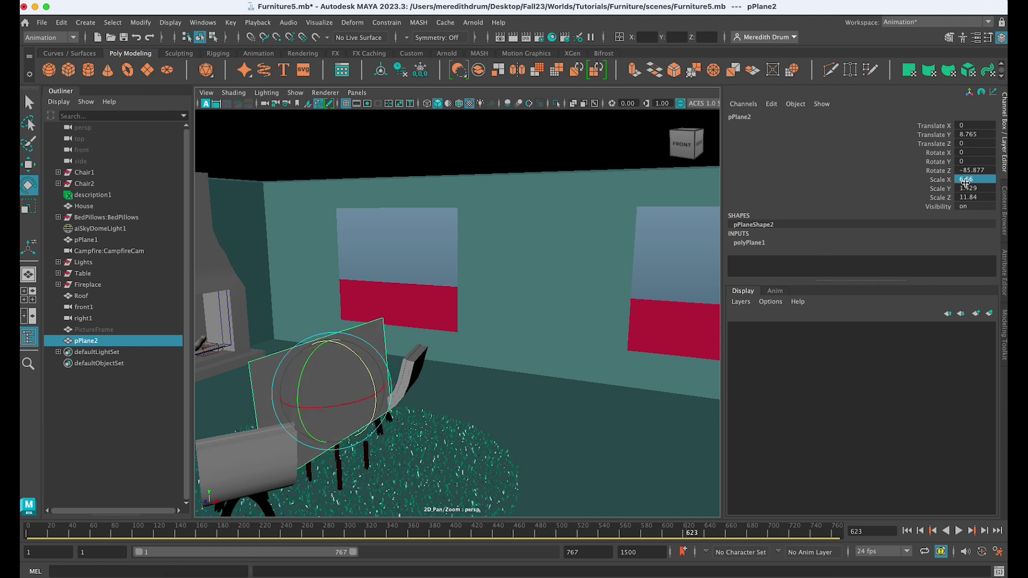
double_click(978, 169)
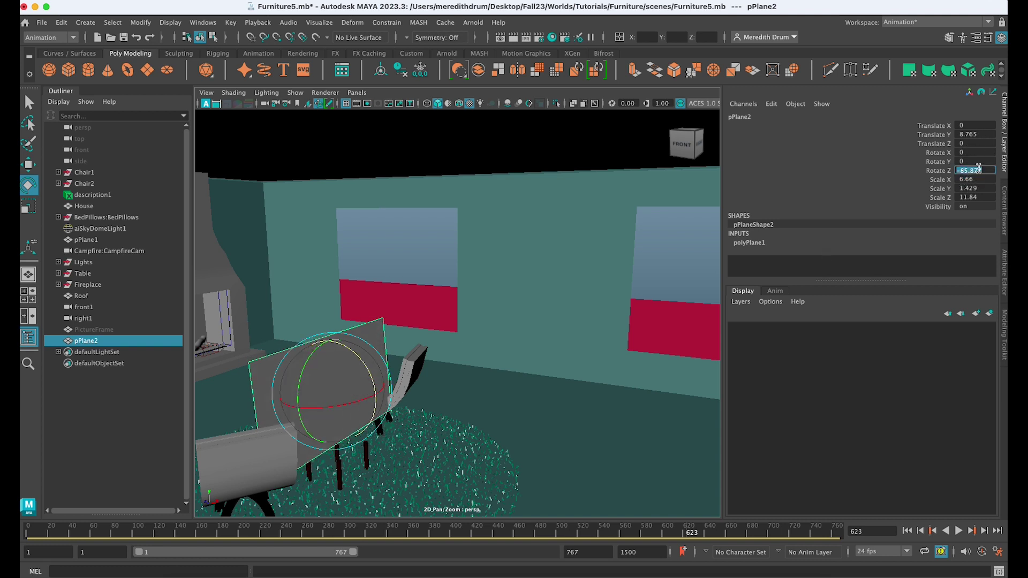
text(90)
key(Return)
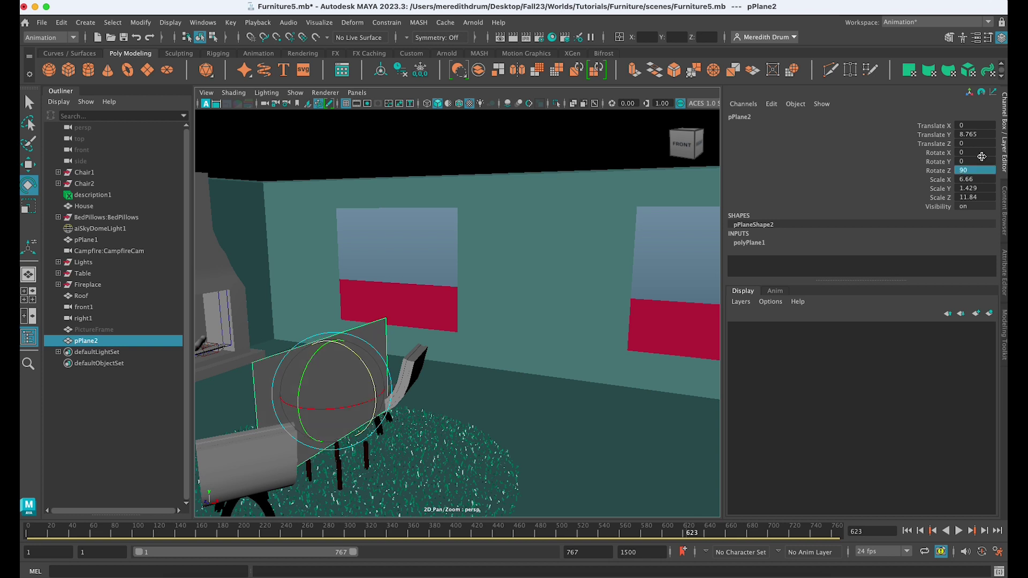
- Slide the plane back to Translate Z -16.566 and tilt it around X
key(w)
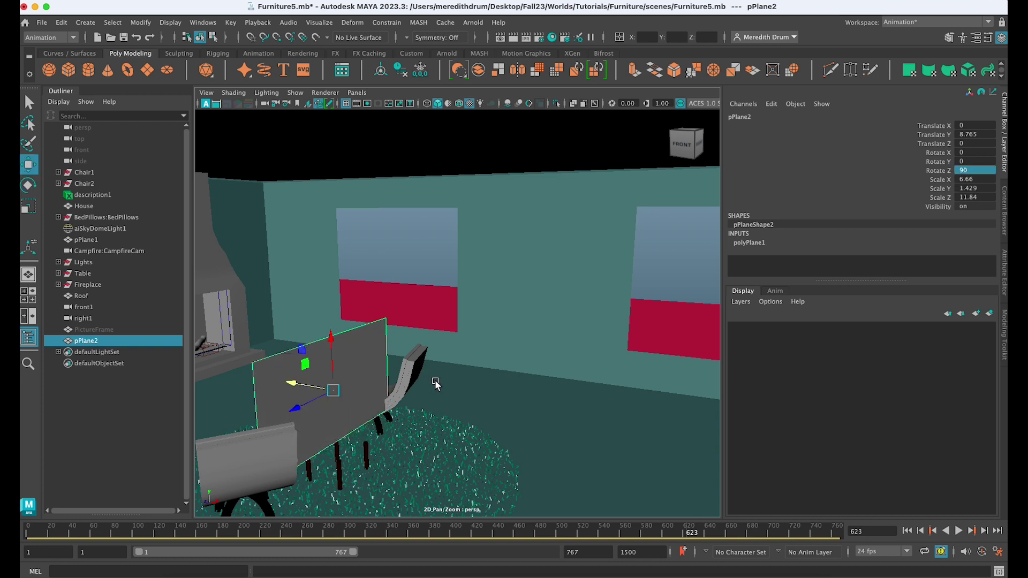
drag(298, 407, 469, 362)
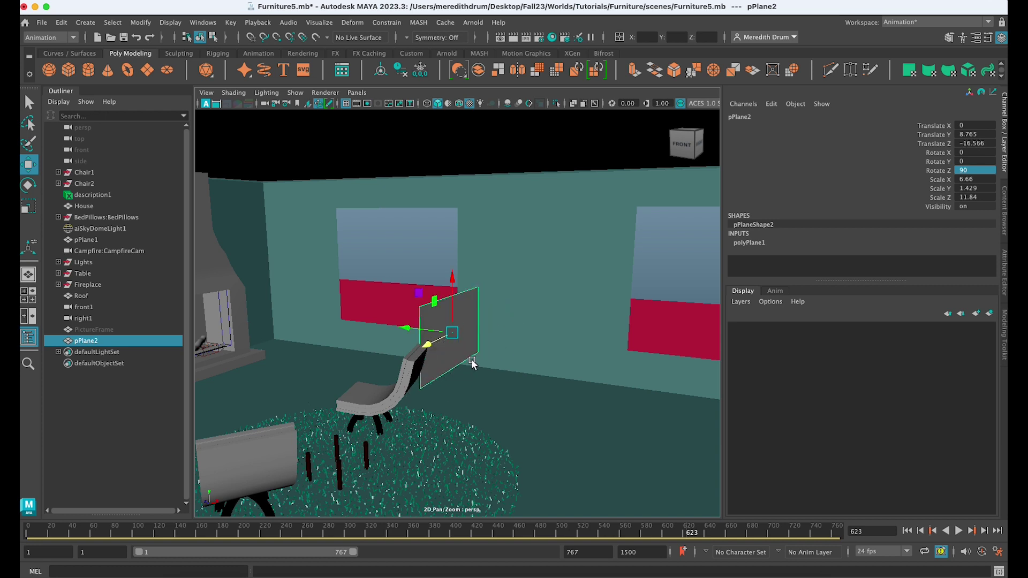
key(e)
mouse_move(449, 359)
mouse_down()
mouse_move(471, 351)
mouse_move(435, 352)
mouse_up()
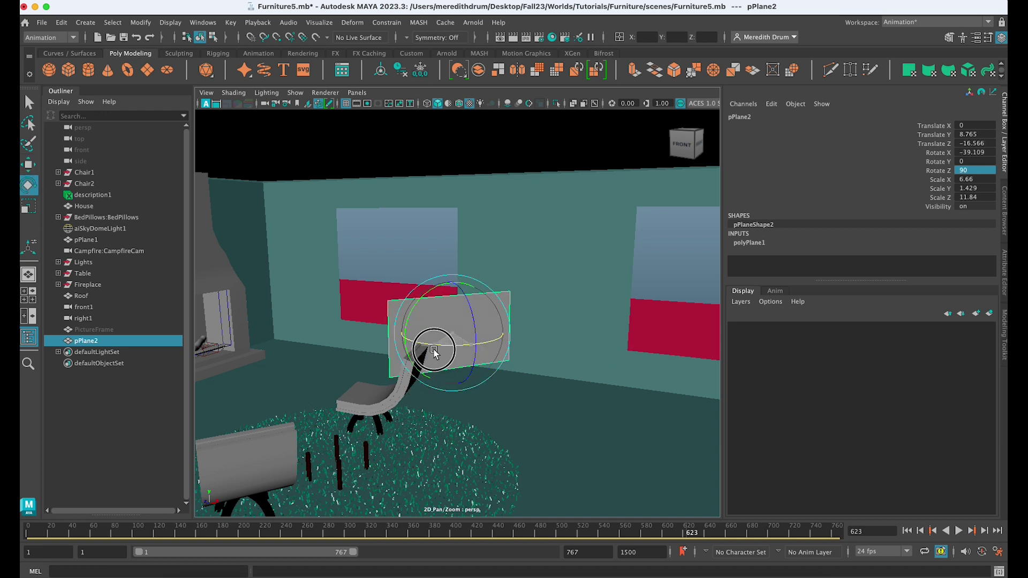
double_click(989, 152)
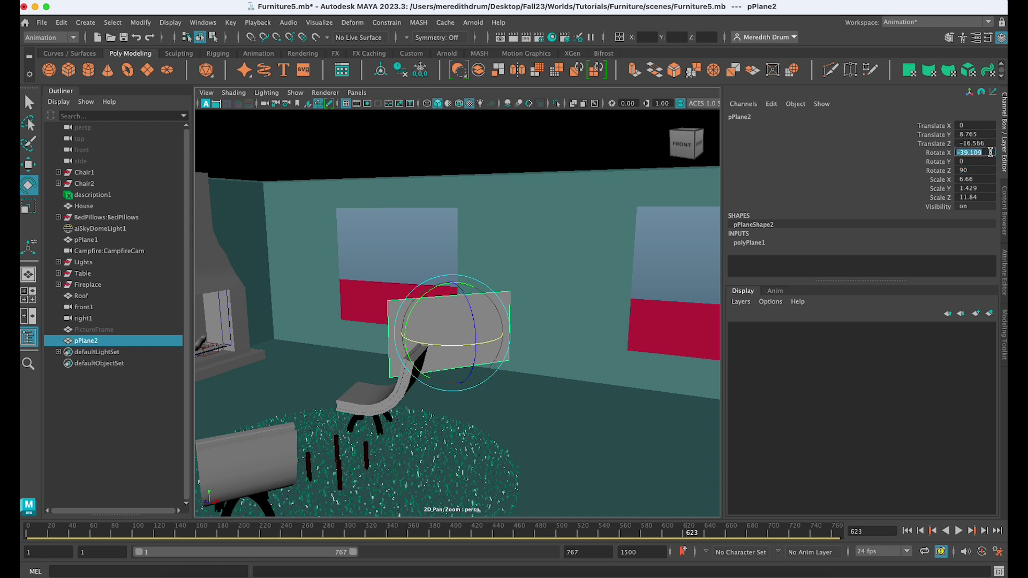
- Set Rotate X to 90 and move the plane to the wall at picture height
text(90)
key(Return)
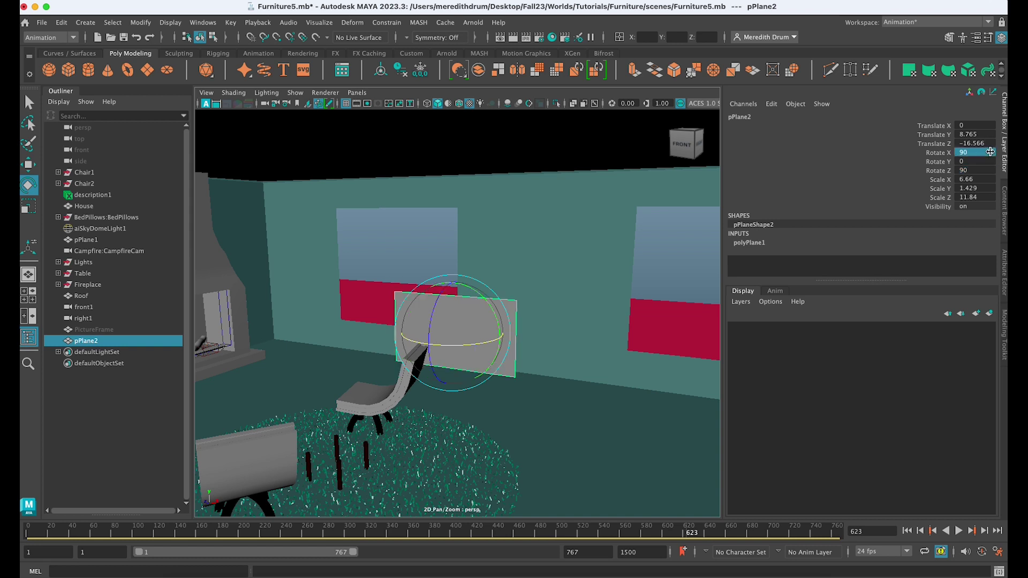
key(w)
drag(430, 346, 466, 329)
drag(530, 324, 588, 323)
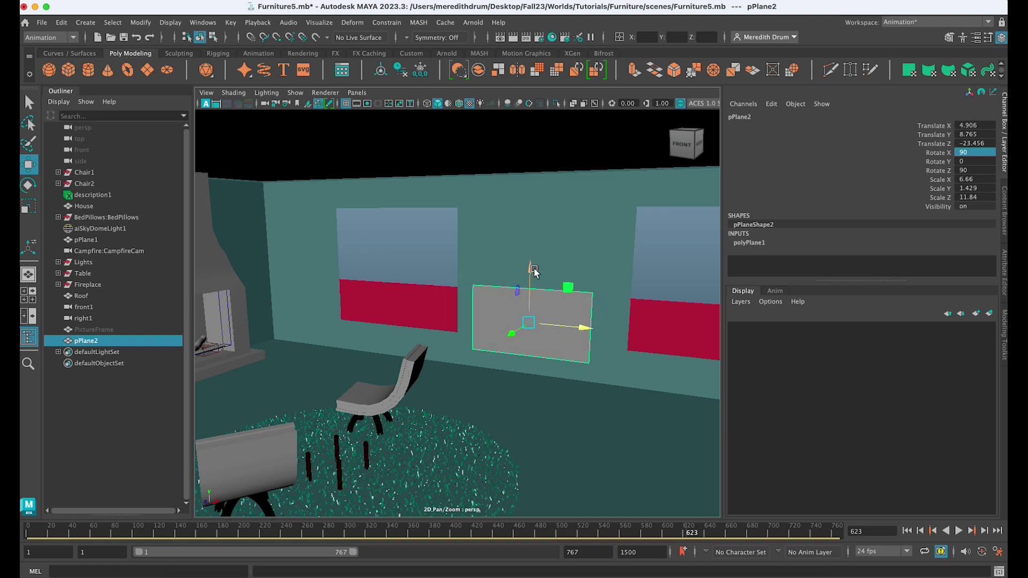
drag(534, 272, 538, 224)
- Shrink the plane uniformly to about 6.174 by 10.976
key(r)
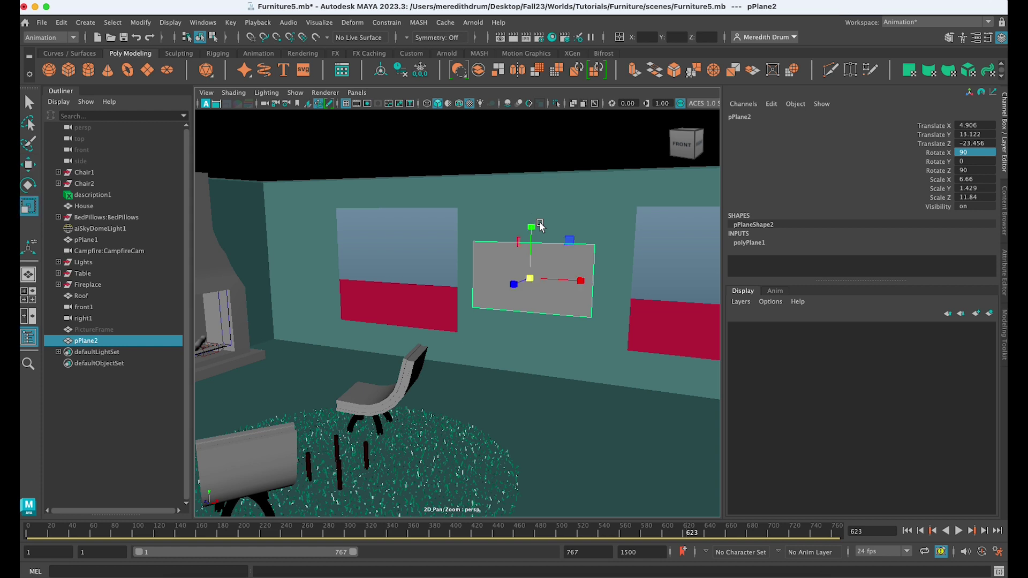
scroll(559, 319, up, 3)
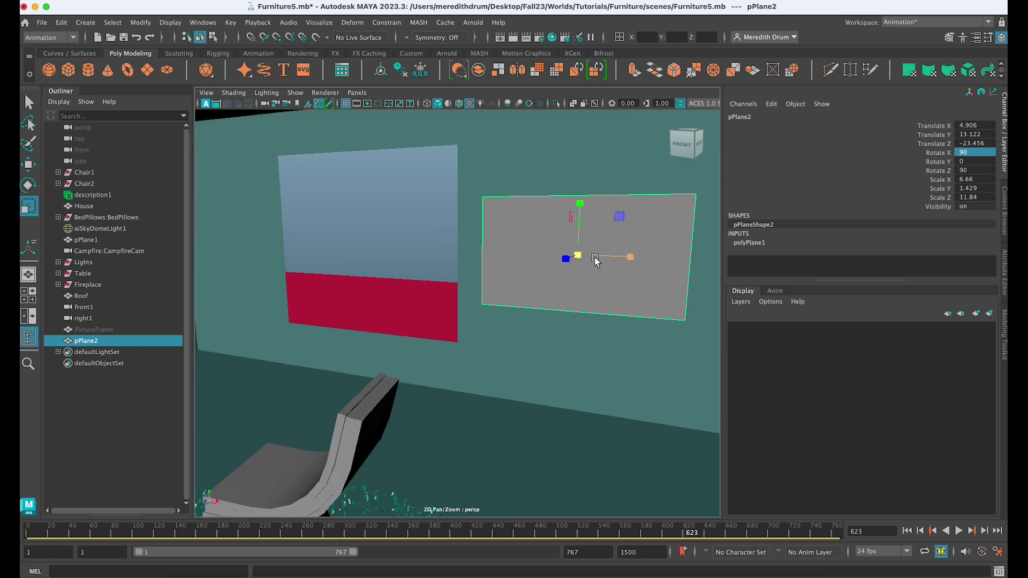
drag(580, 257, 571, 258)
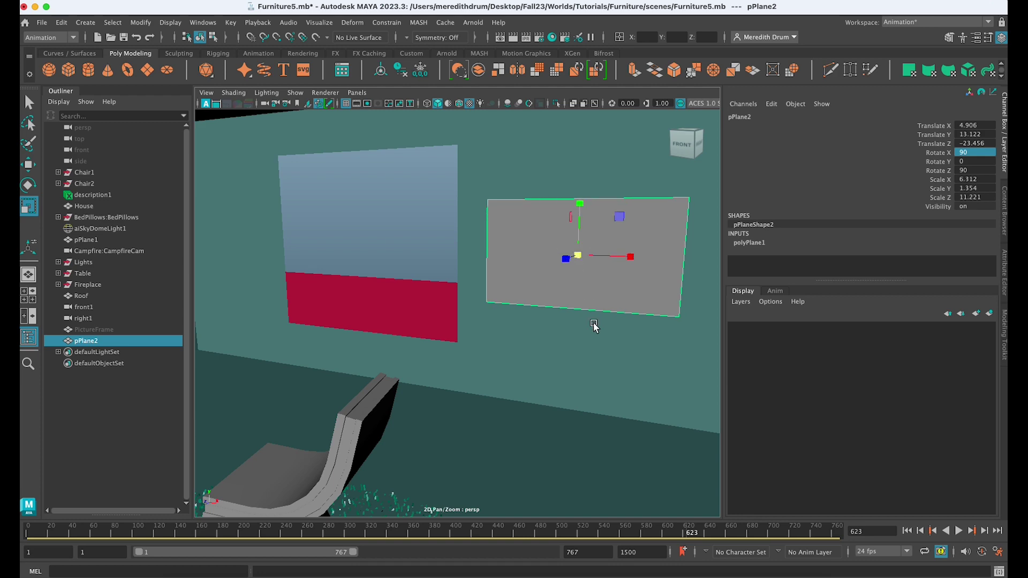
alt+drag(593, 322, 512, 326)
drag(538, 279, 543, 289)
alt+right_drag(543, 289, 595, 338)
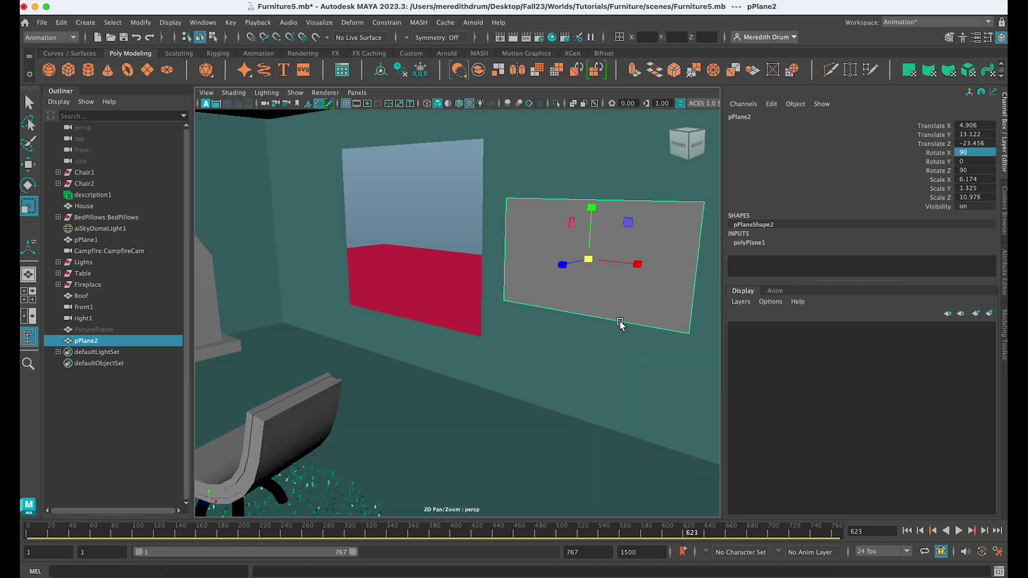
alt+drag(611, 322, 557, 322)
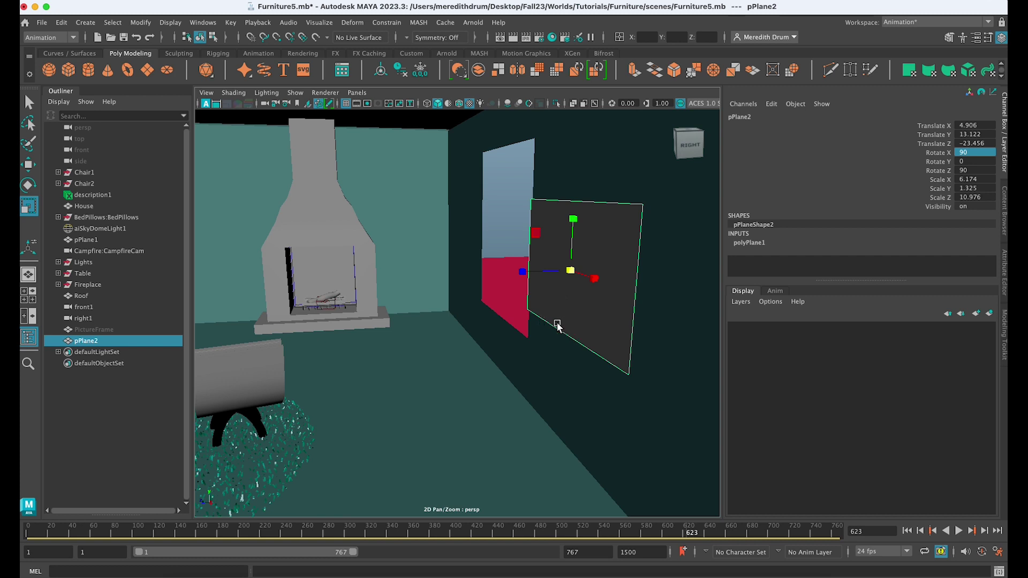
- Adjust the plane's depth so it sits just in front of the wall at Z -24.341
key(w)
mouse_move(528, 276)
mouse_down()
mouse_move(551, 276)
mouse_move(543, 269)
mouse_up()
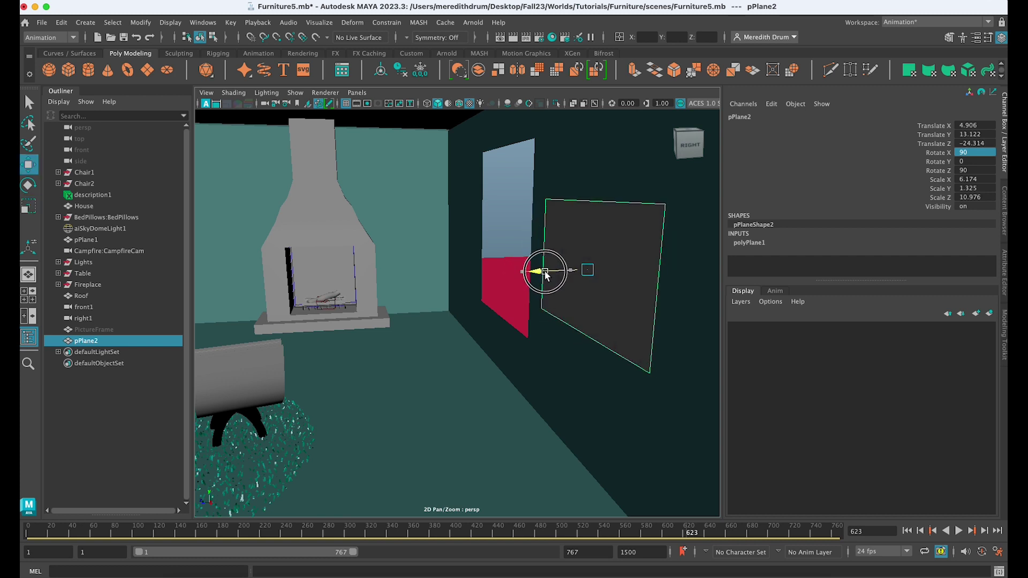
alt+drag(546, 321, 574, 323)
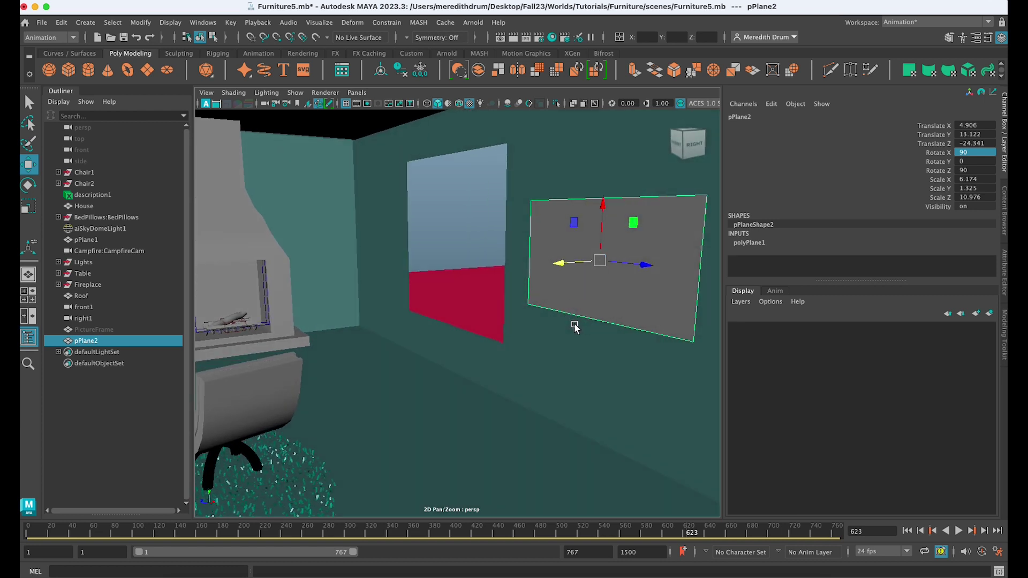
click(63, 36)
- Switch to the Modeling menu set and extrude the plane's face slightly outward
click(68, 51)
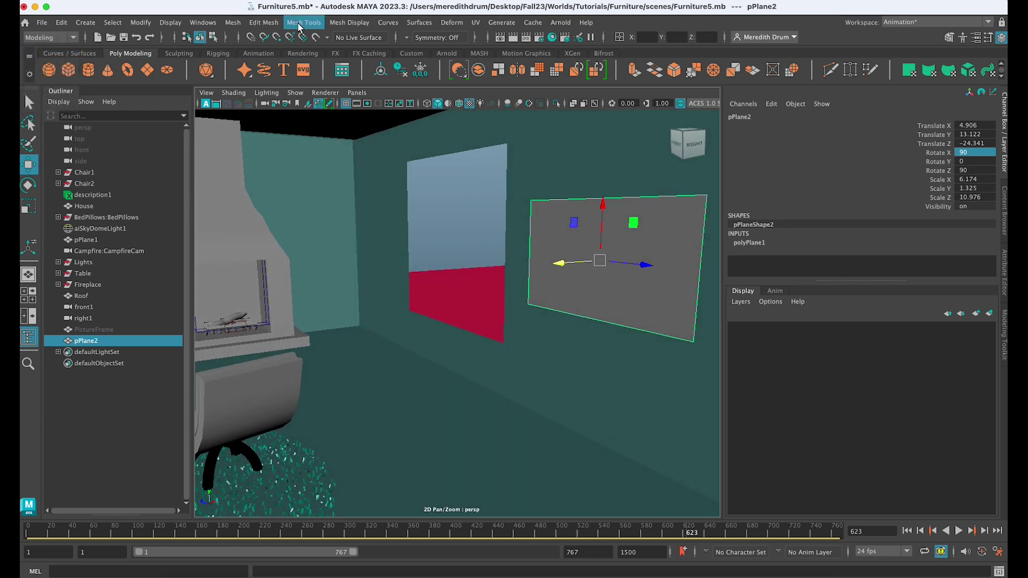
click(264, 22)
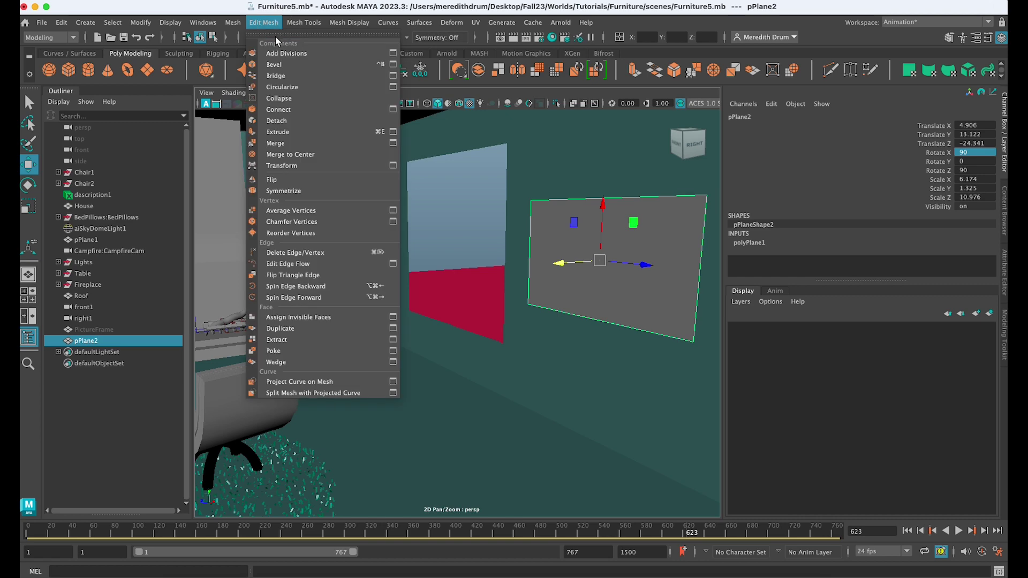
mouse_move(452, 22)
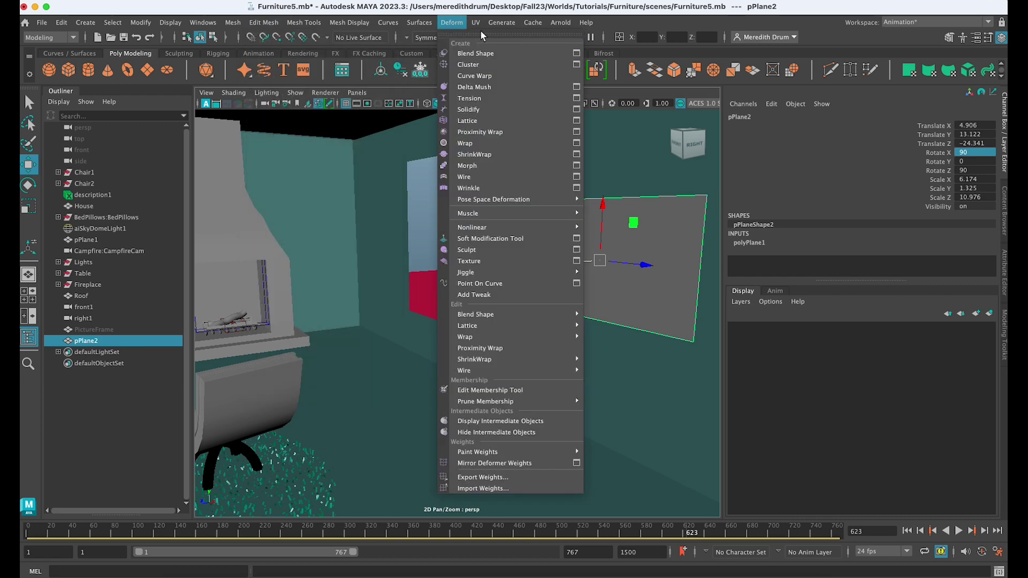
click(676, 264)
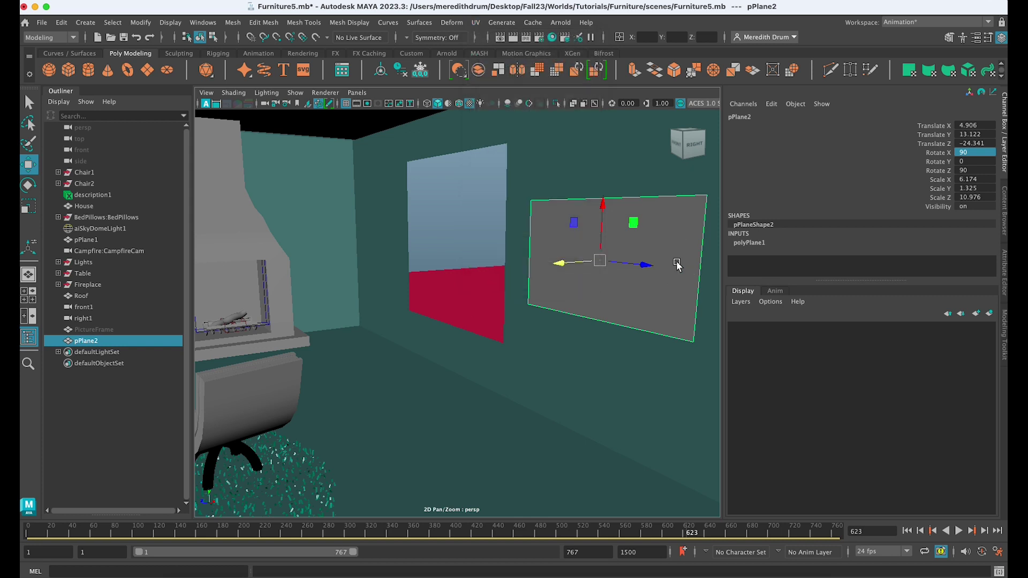
key(ctrl+e)
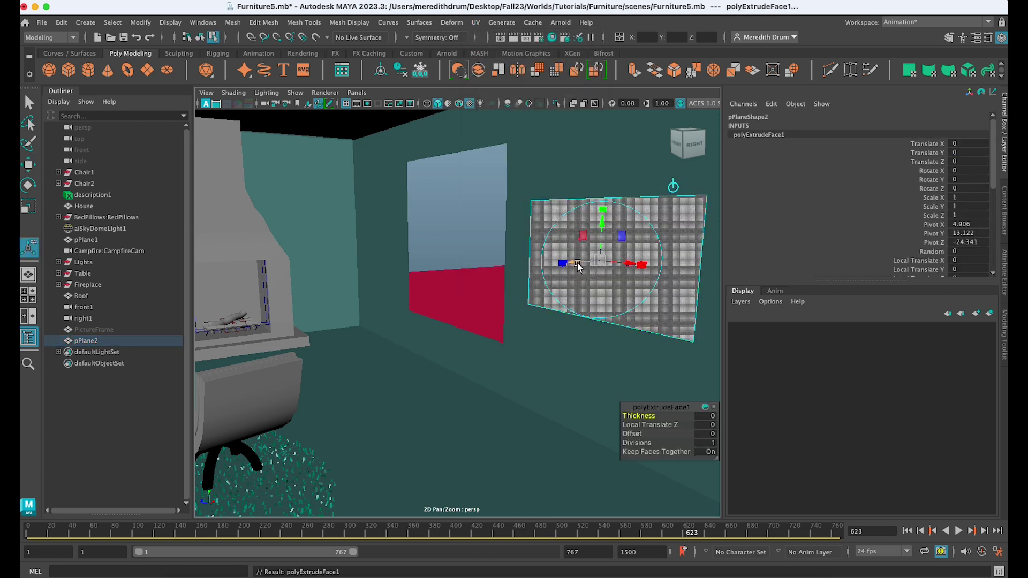
mouse_move(579, 268)
mouse_down()
mouse_move(562, 268)
mouse_move(574, 267)
mouse_up()
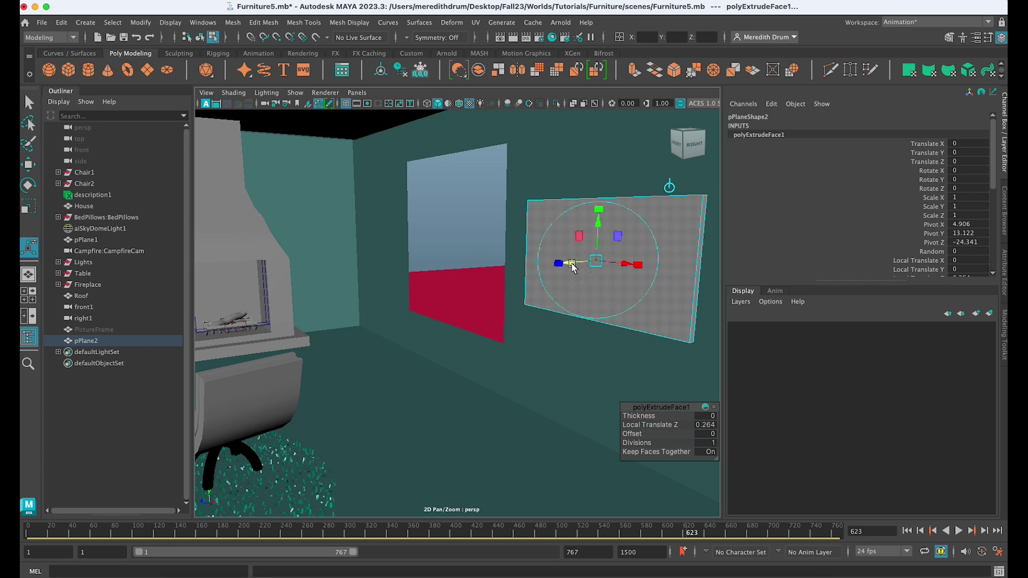
- Extrude the face twice more and scale the inner face down into a frame border
key(ctrl+e)
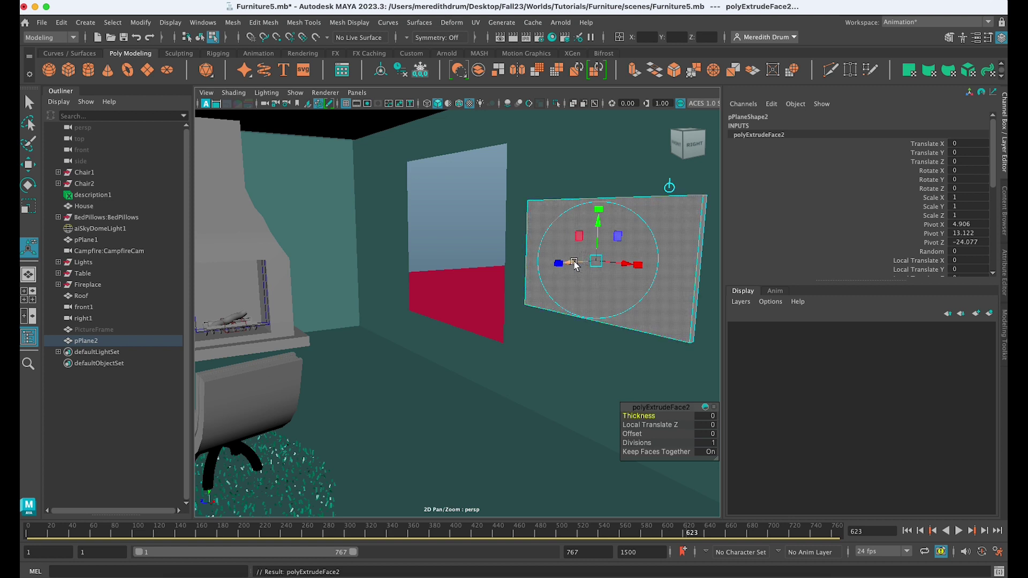
key(ctrl+e)
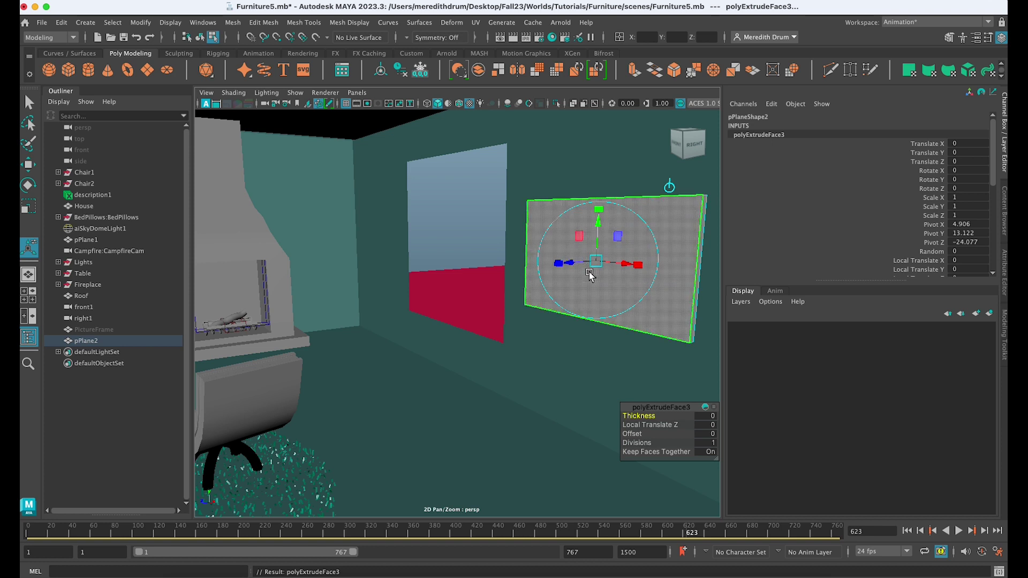
key(r)
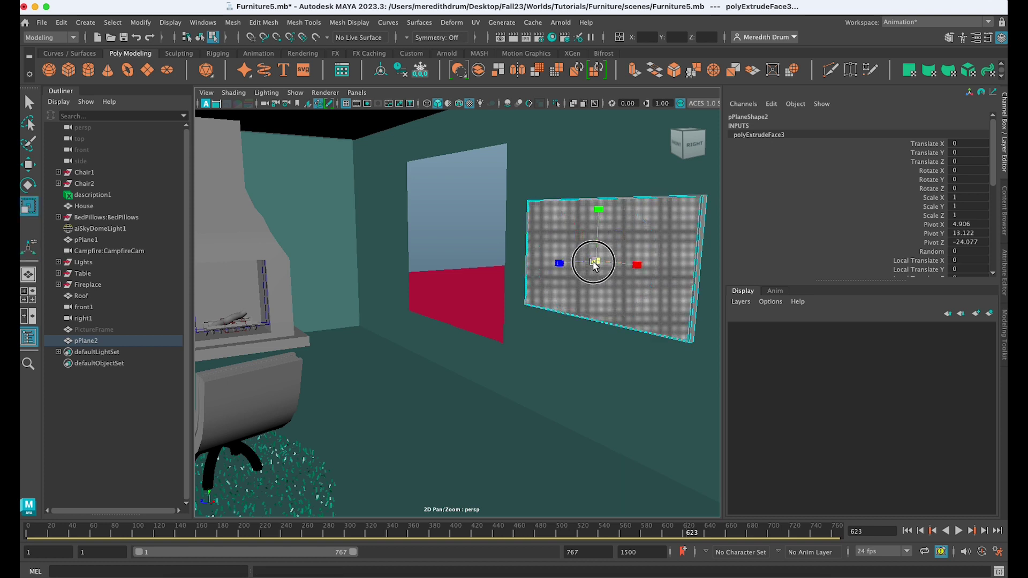
drag(594, 265, 588, 266)
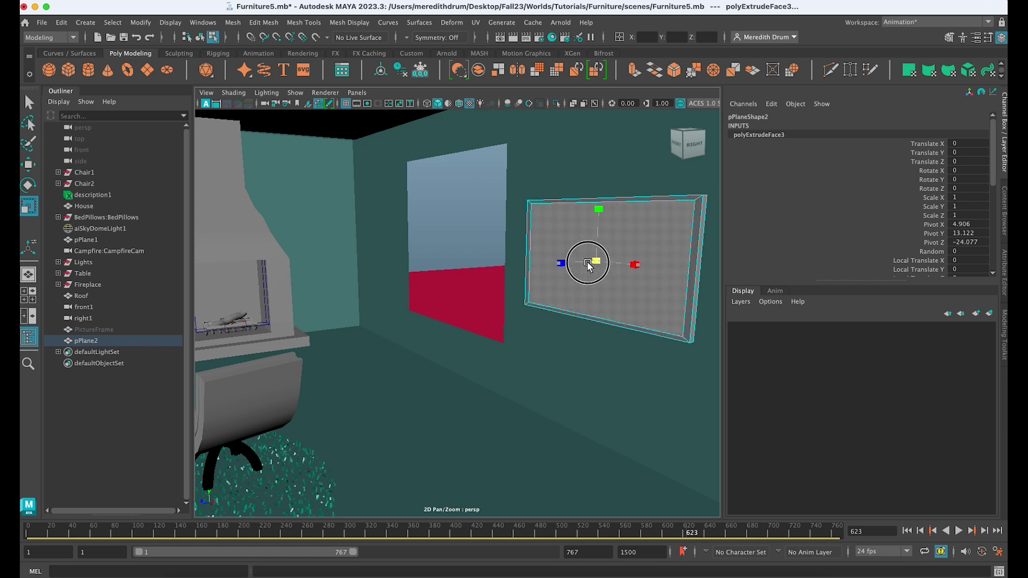
drag(588, 266, 588, 266)
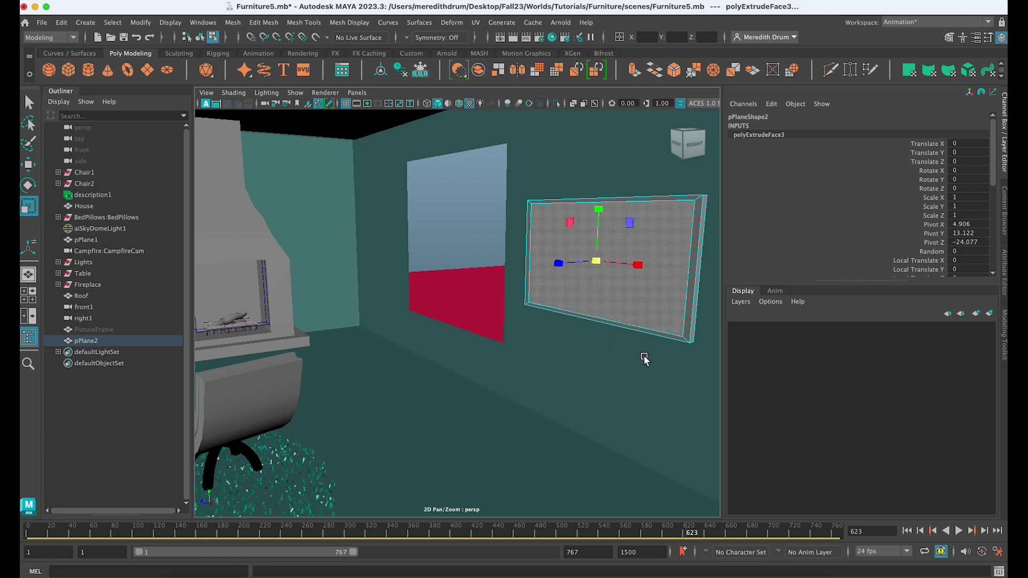
- Extrude the centre face and recess it to Local Translate Z -0.228
key(ctrl+e)
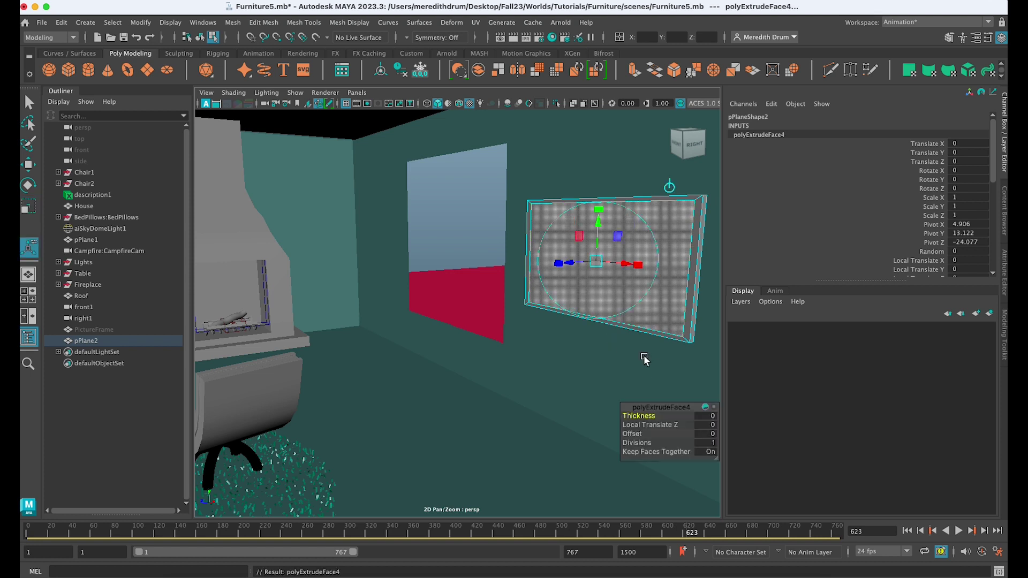
drag(595, 261, 576, 263)
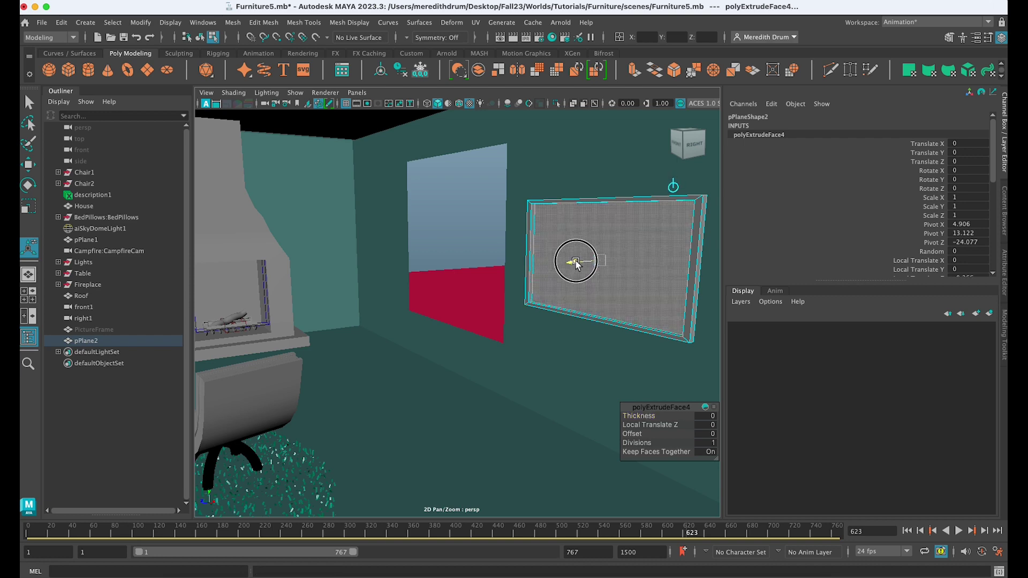
drag(576, 263, 555, 335)
scroll(578, 271, up, 3)
scroll(830, 219, down, 5)
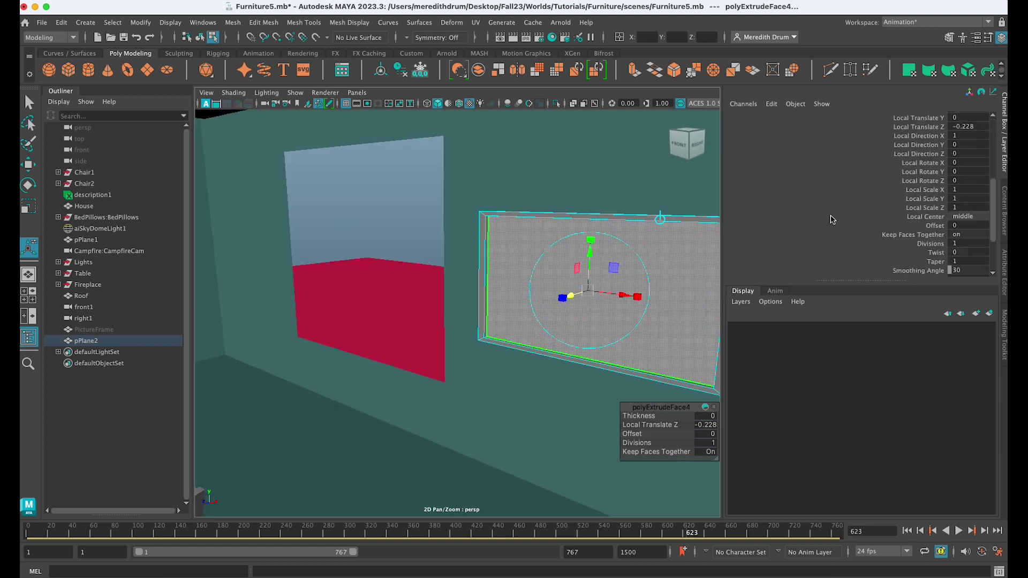
- Inspect the first extrude node and select the frame's centre and top rim faces
scroll(830, 219, down, 3)
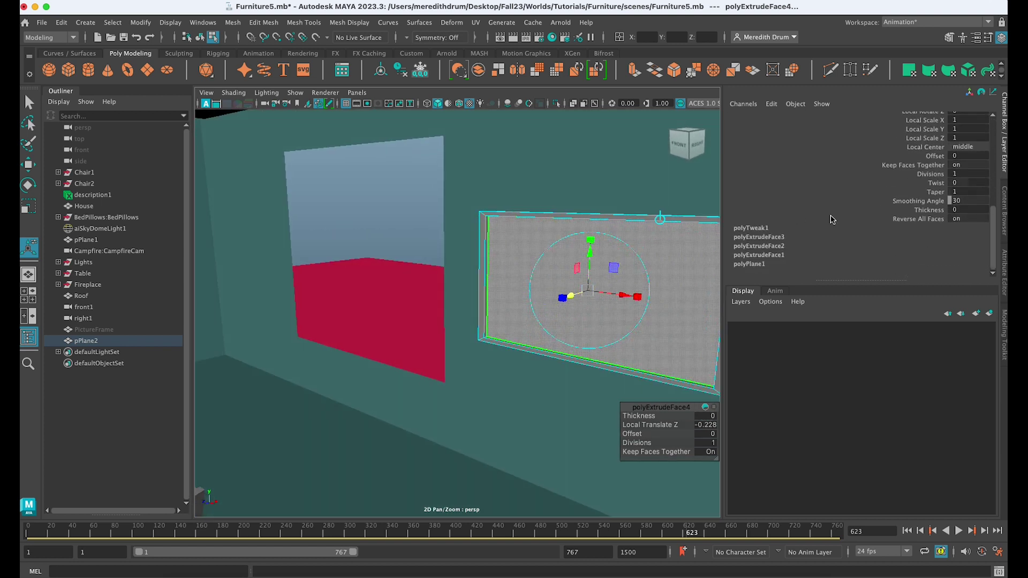
click(781, 256)
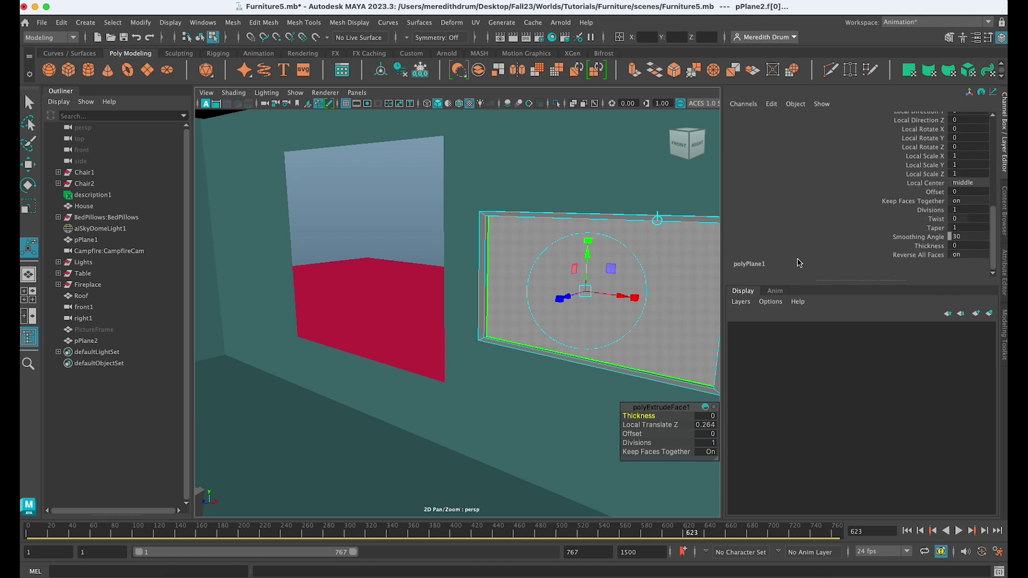
click(700, 257)
click(659, 217)
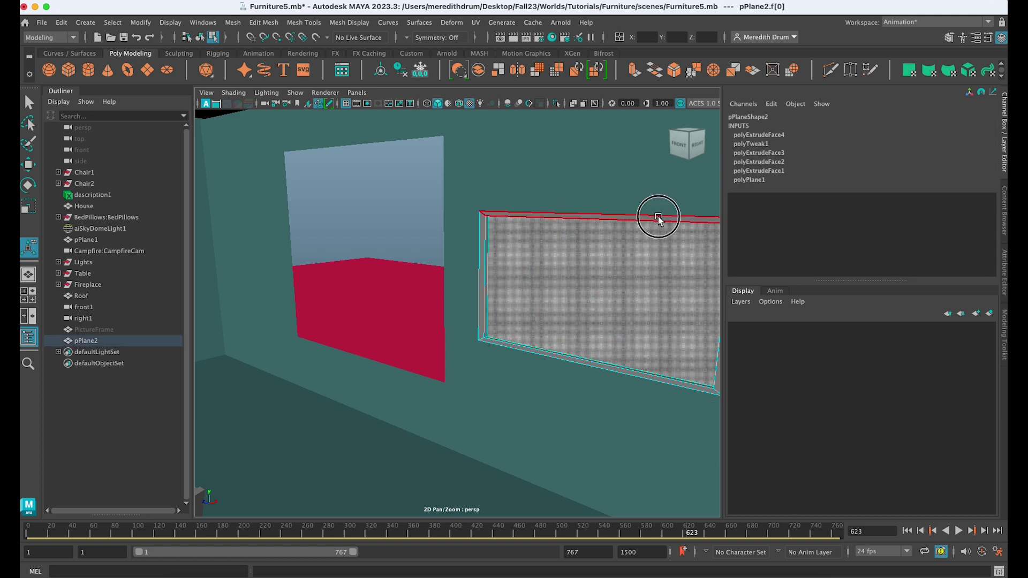
click(658, 217)
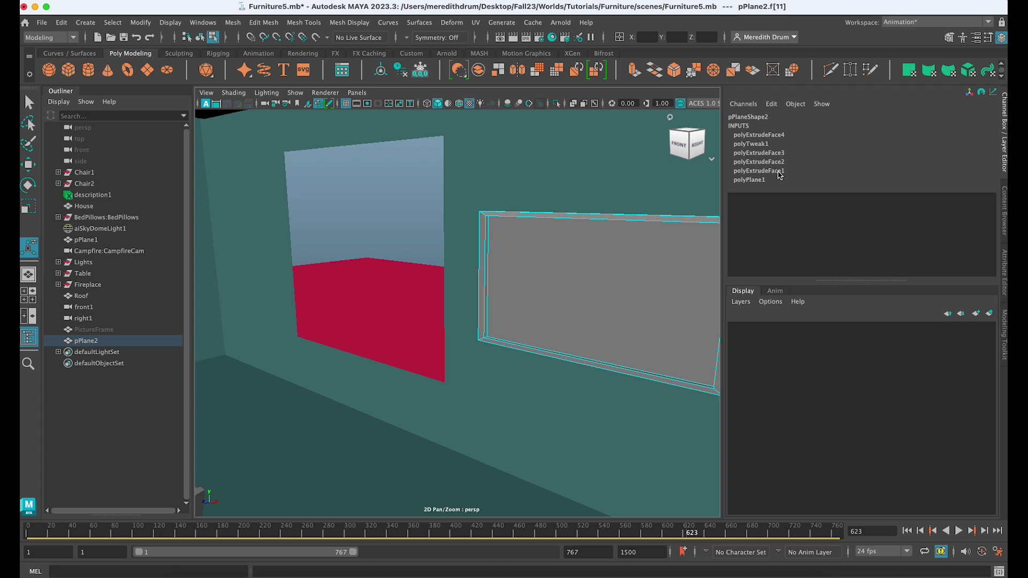
scroll(640, 255, down, 3)
- Switch to Object Mode and assign a new Lambert material to the whole frame
right_click(605, 264)
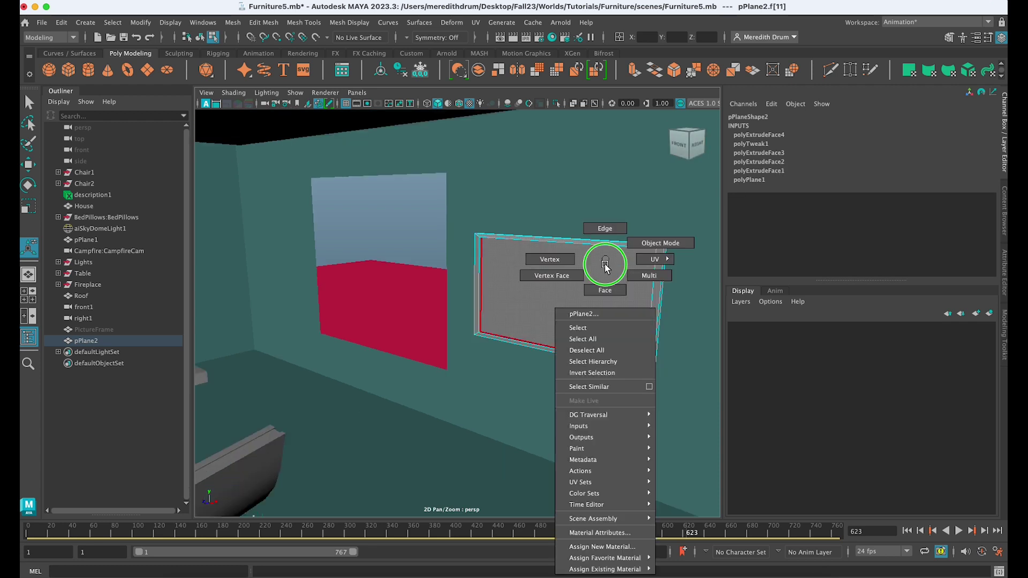
right_drag(605, 263, 660, 244)
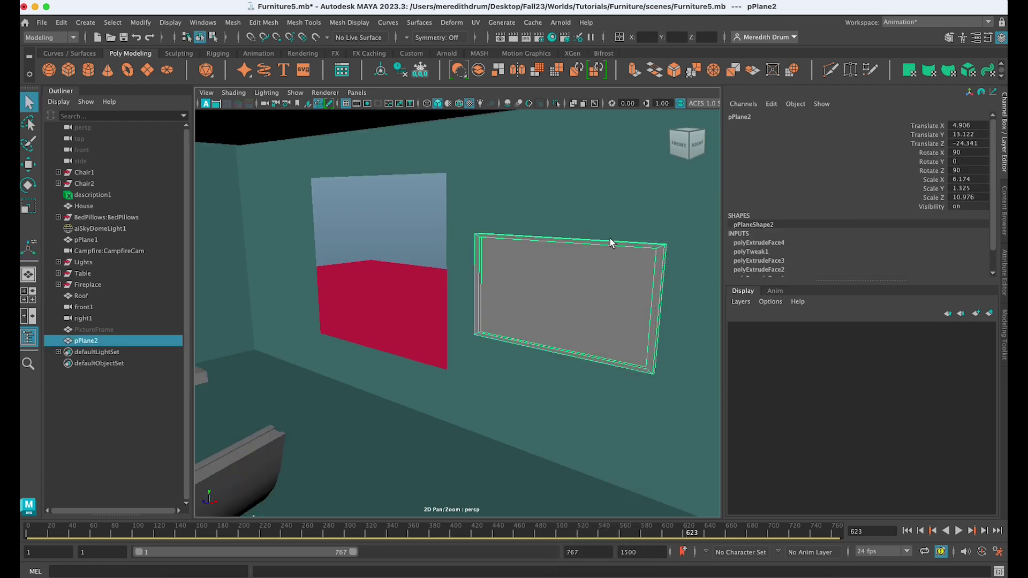
right_click(583, 237)
right_drag(584, 238, 664, 487)
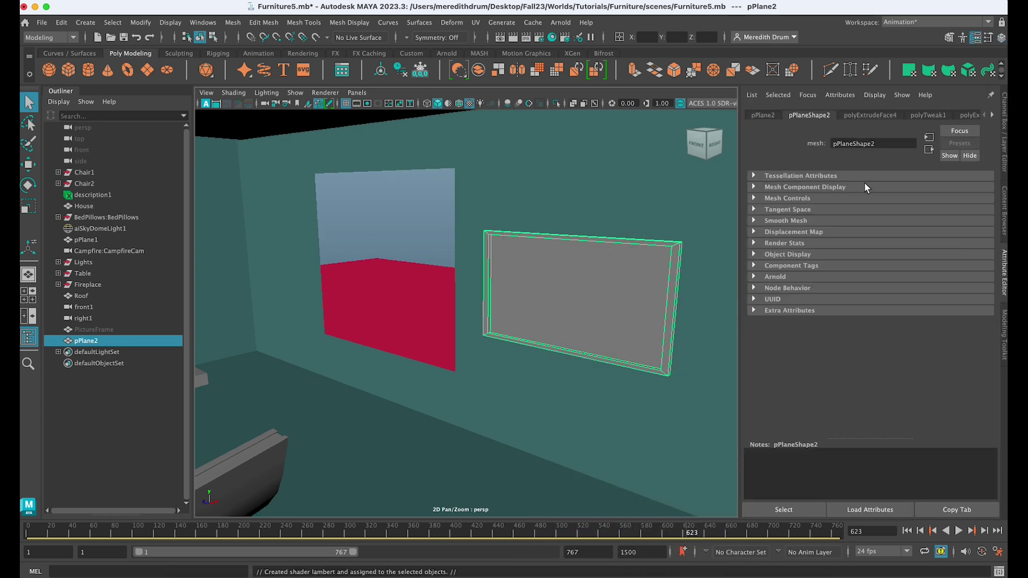
- Colour the lambert5 material a dark near-black grey (V 0.178)
click(994, 113)
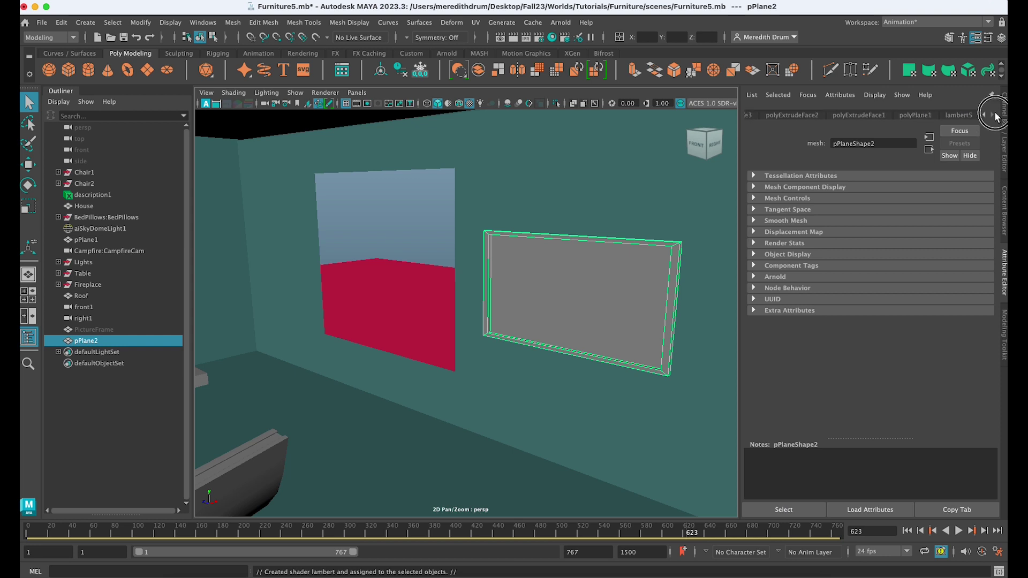
click(956, 115)
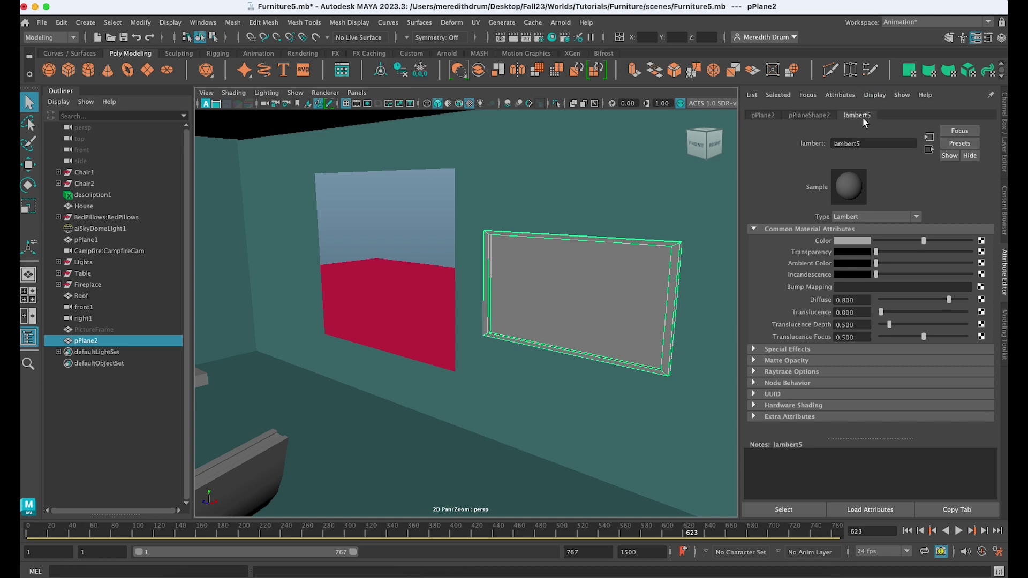
click(849, 240)
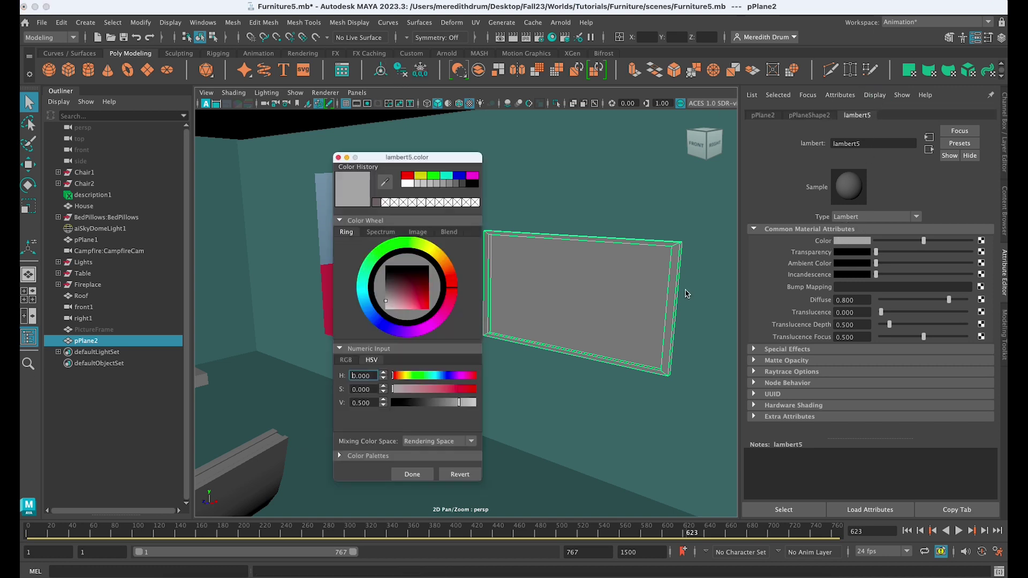
drag(394, 291, 387, 287)
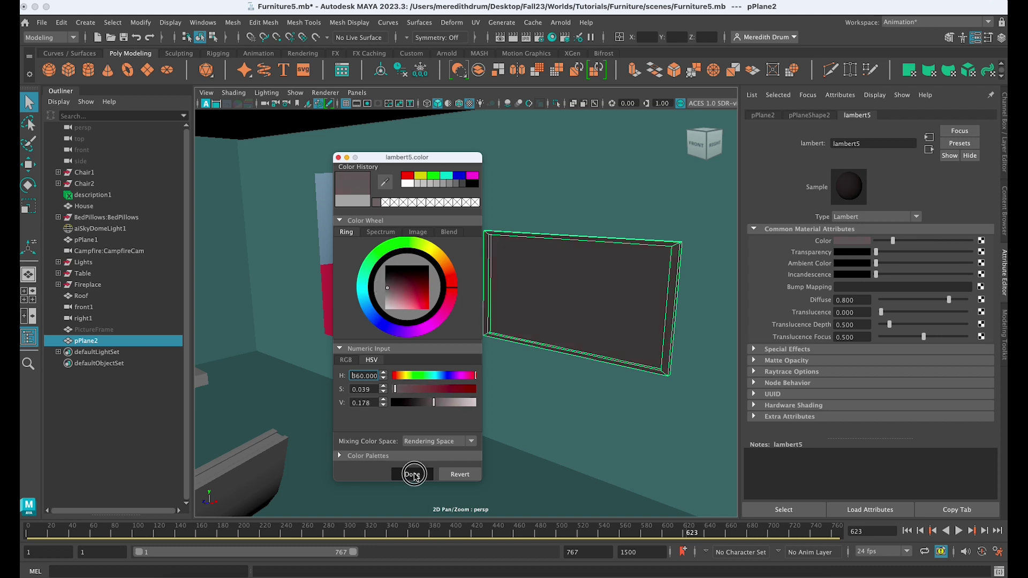
click(411, 474)
right_drag(585, 274, 586, 283)
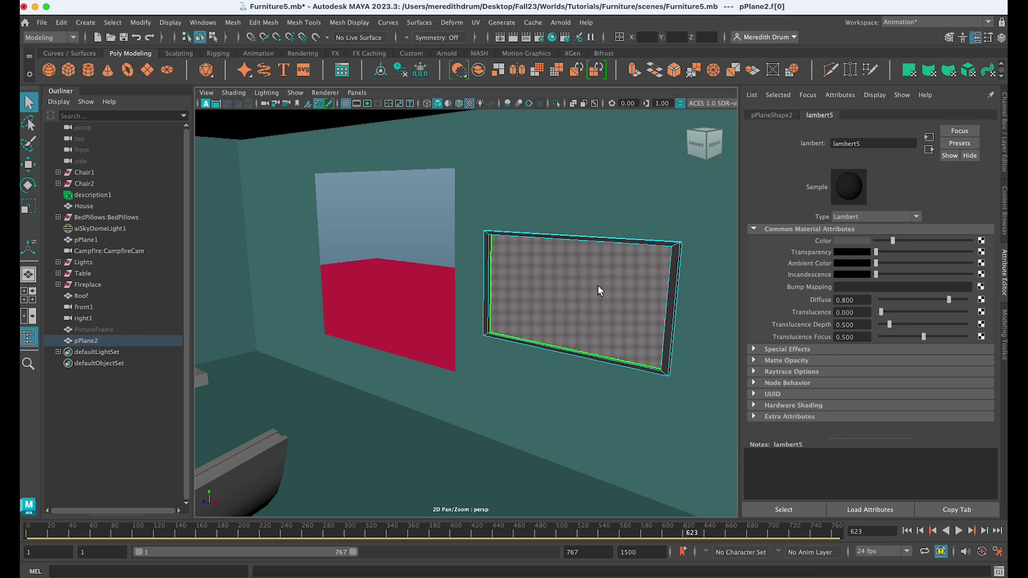
- Assign a new Lambert material, lambert6, to the frame's centre face only
right_drag(598, 285, 623, 549)
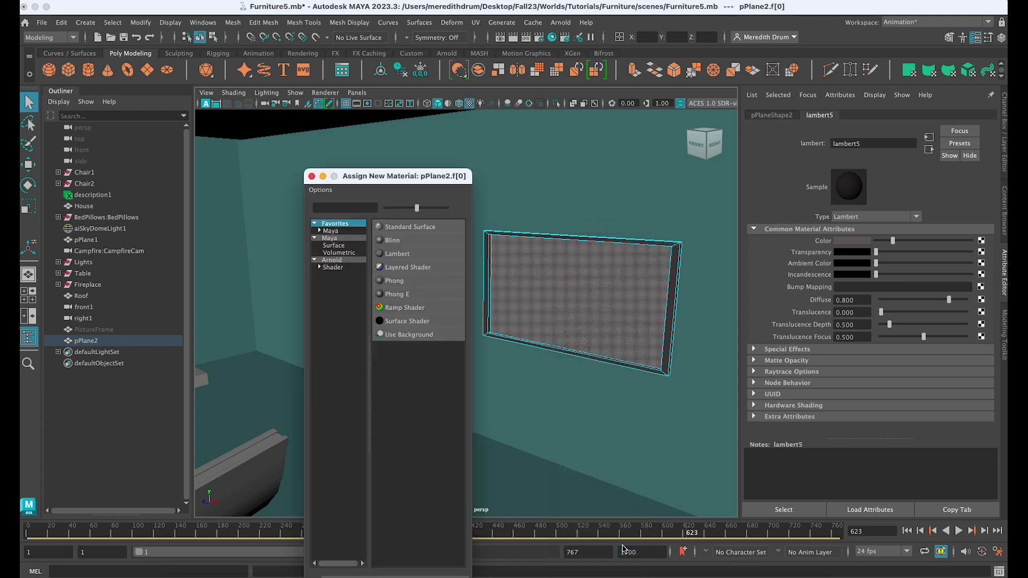
click(404, 256)
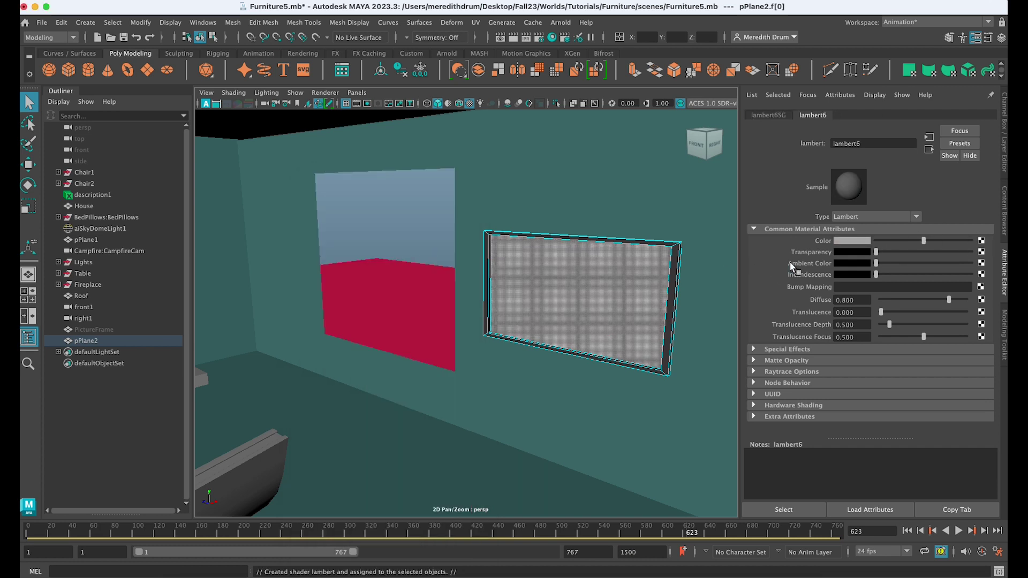
- Map LeonoraCarrington.jpg as a file texture on lambert6's Color
click(981, 241)
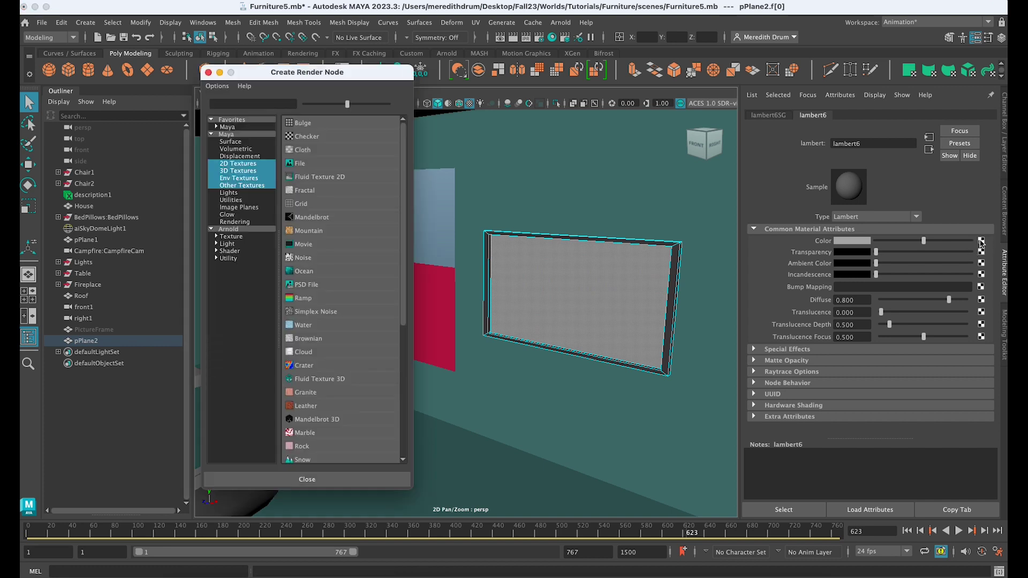
click(299, 163)
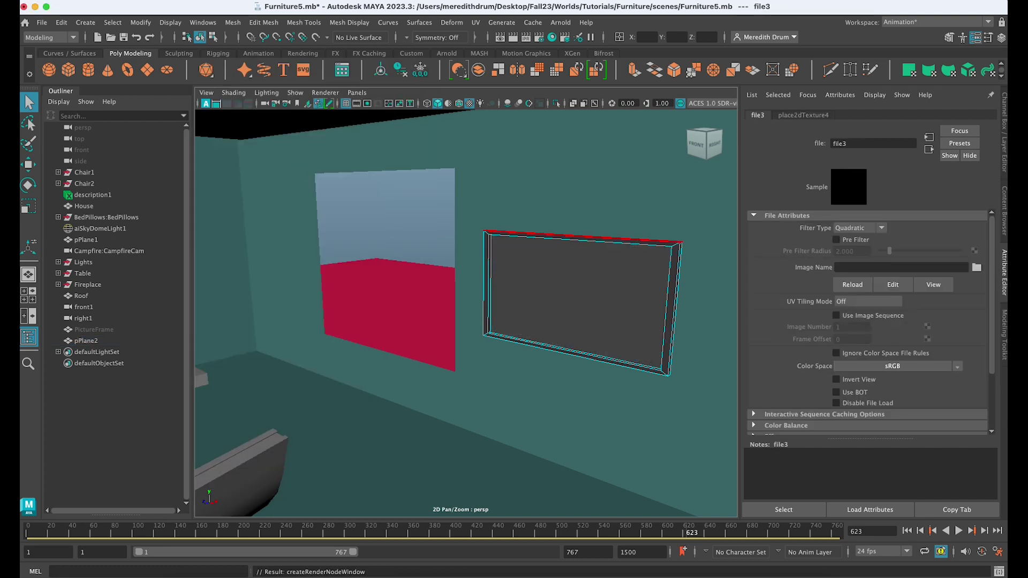
click(976, 268)
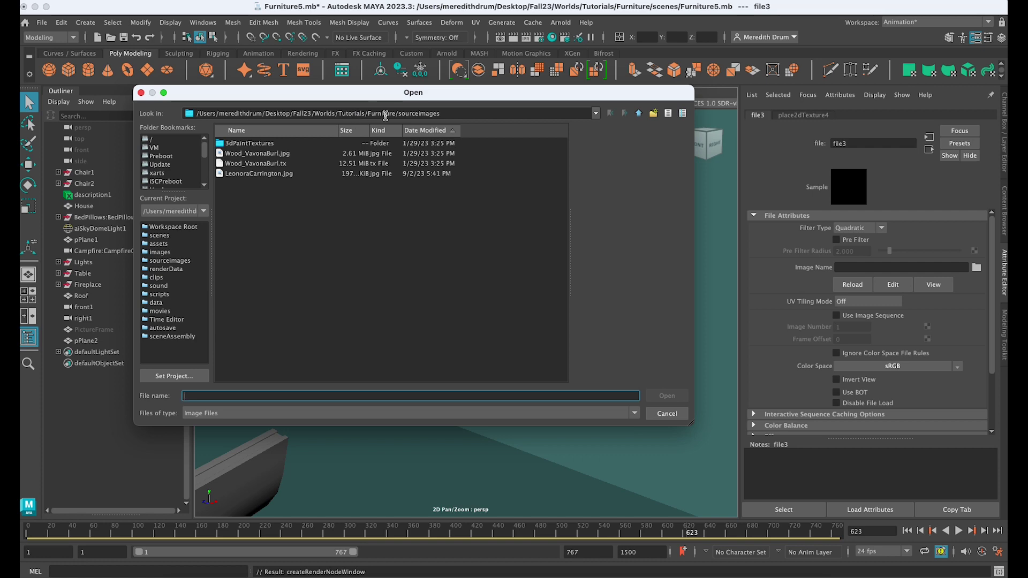
click(261, 177)
click(666, 396)
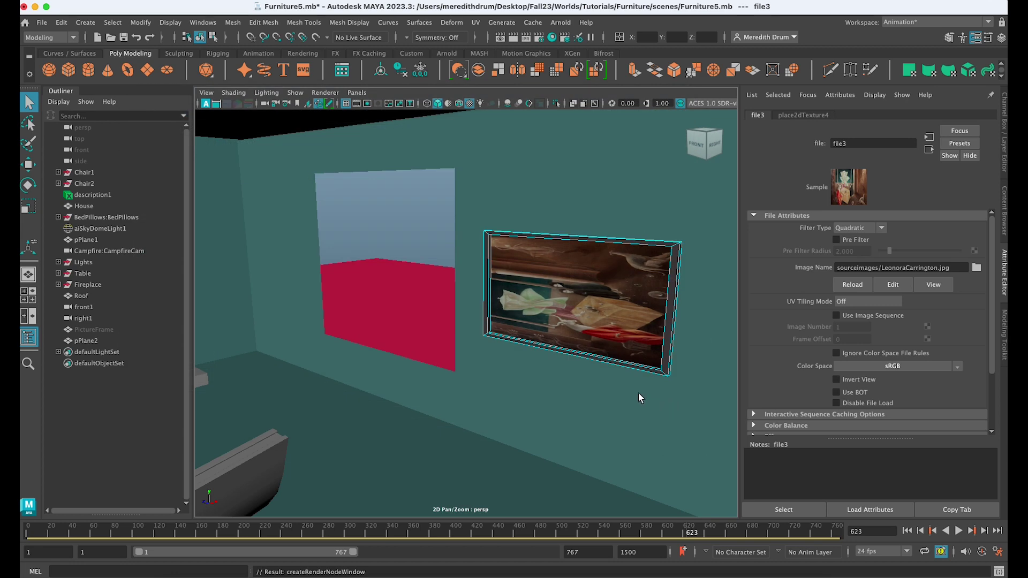
click(569, 299)
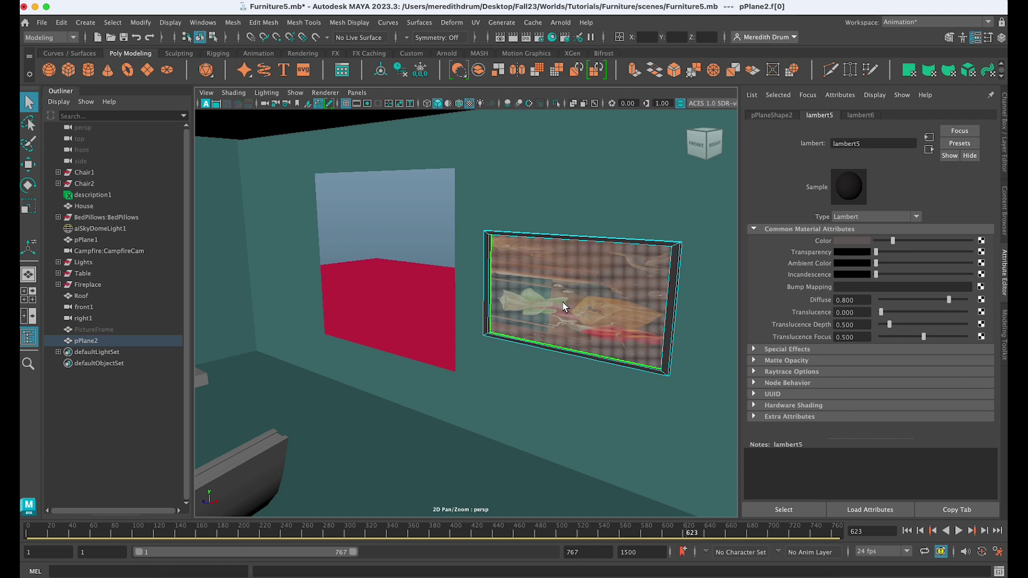
- Apply a planar UV projection to the centre face along the X axis
click(475, 22)
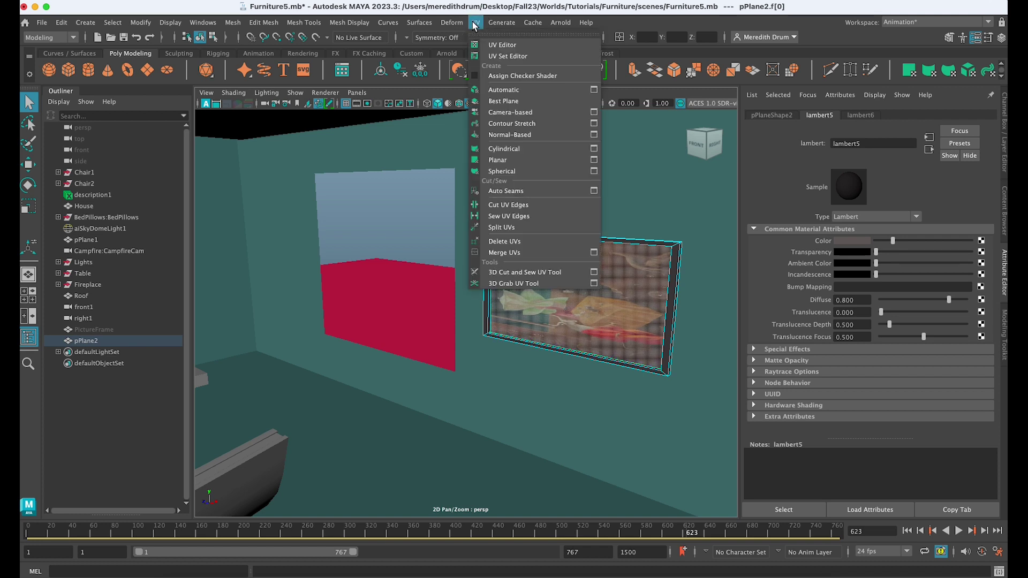
click(594, 160)
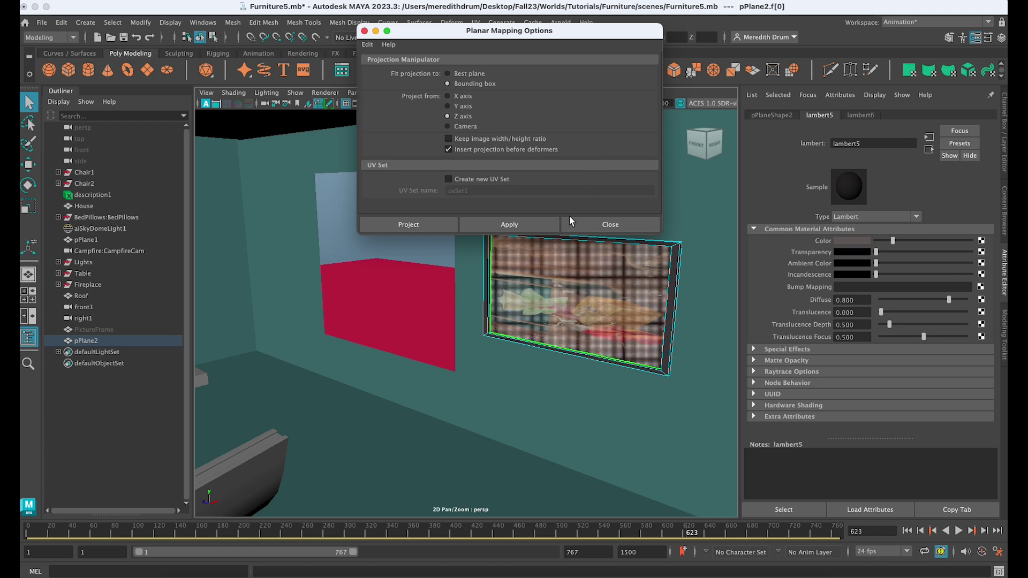
click(594, 298)
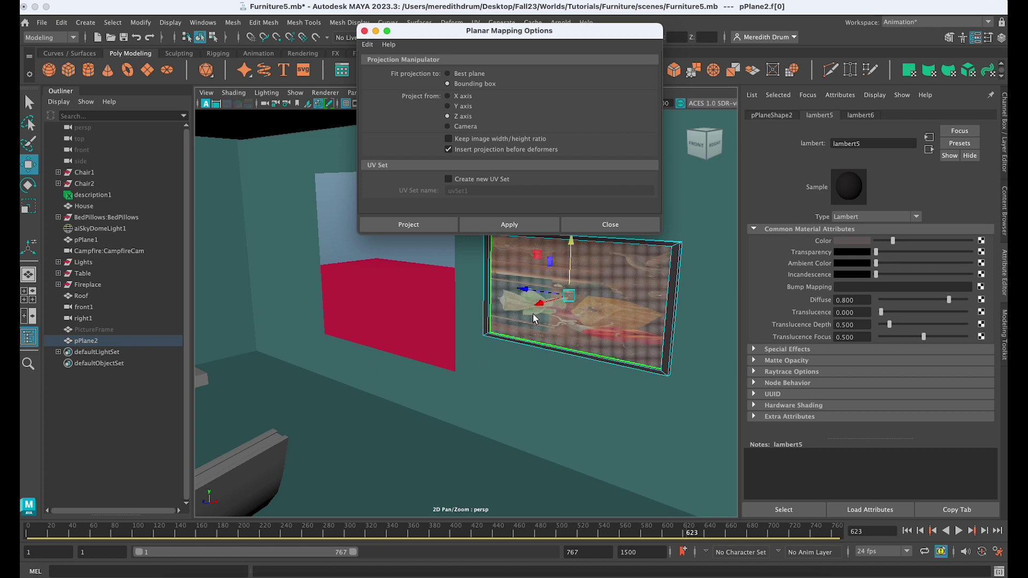
click(447, 95)
click(419, 225)
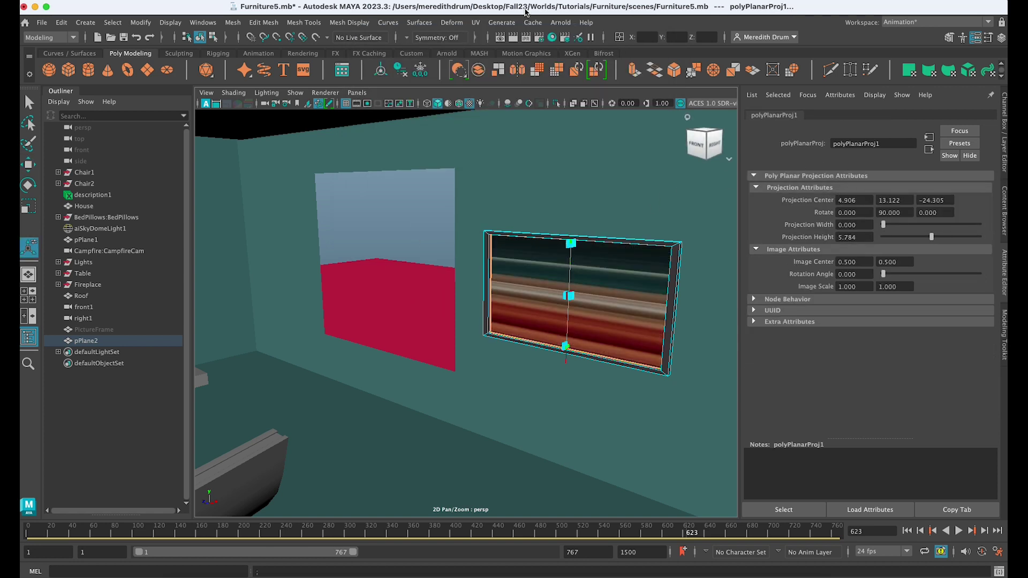
- Redo the planar projection along the Z axis instead
click(475, 22)
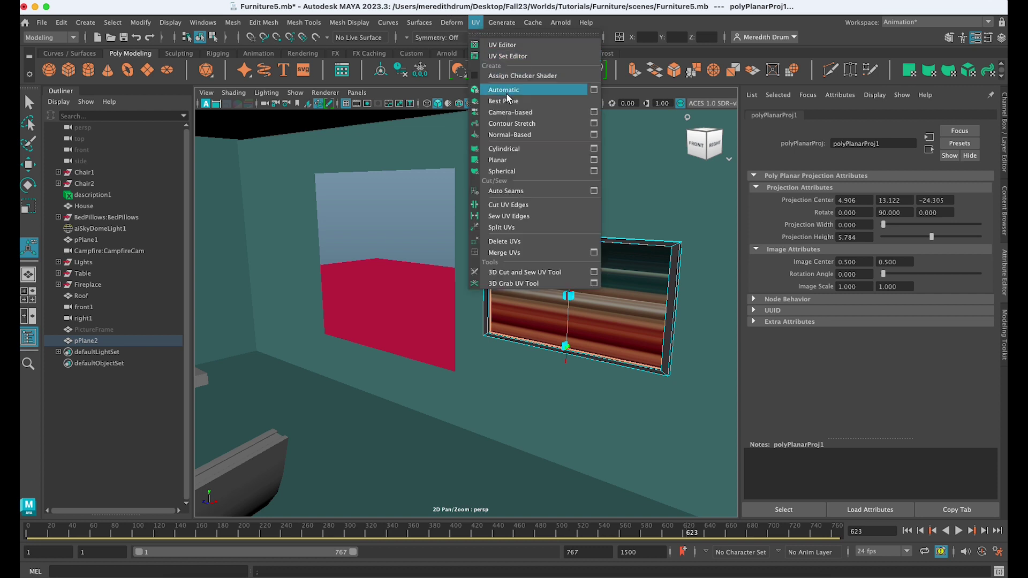
click(592, 159)
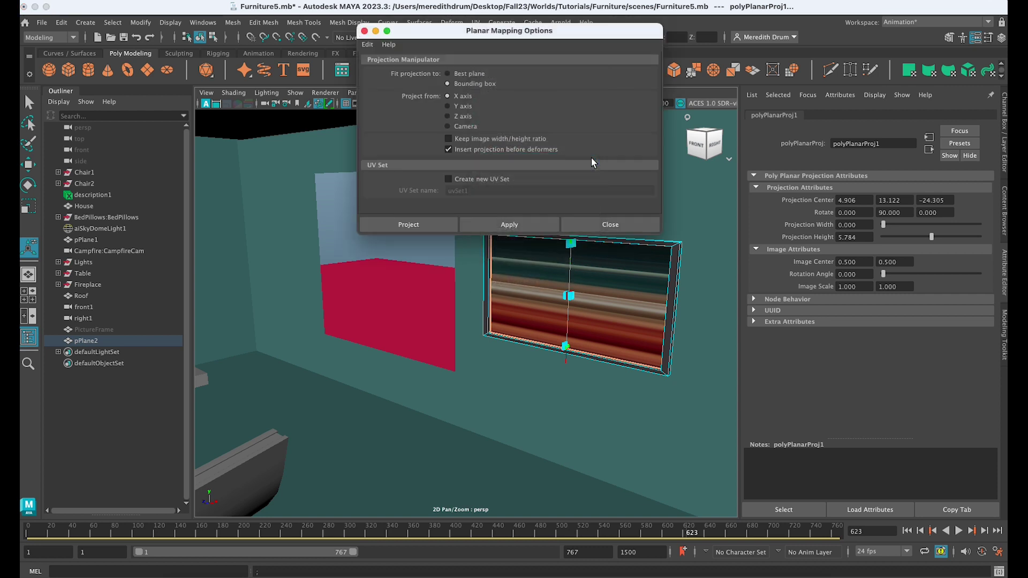
click(448, 115)
click(410, 222)
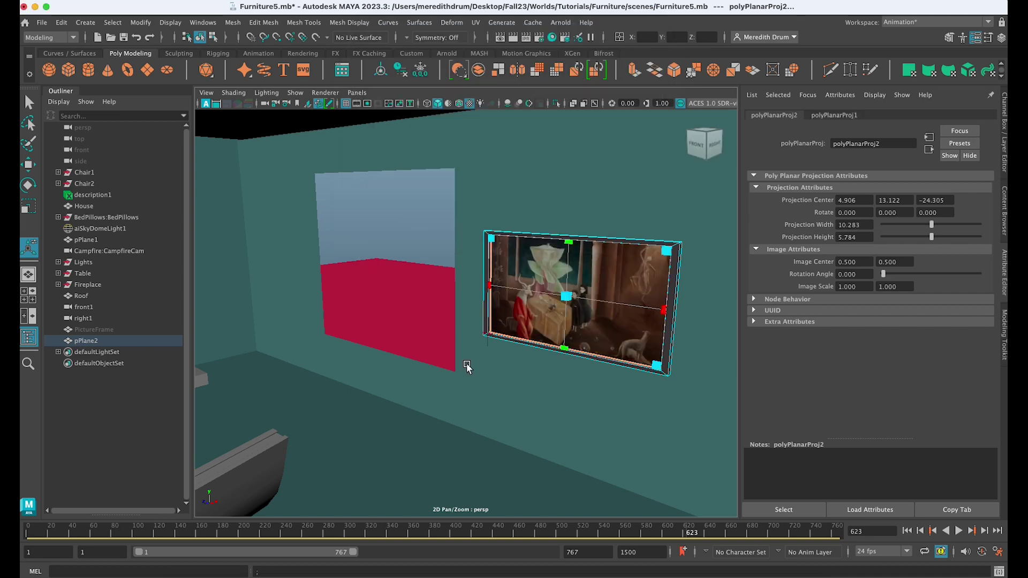
- Try moving and resizing the projection, undoing the changes that tiled the painting
drag(566, 298, 669, 330)
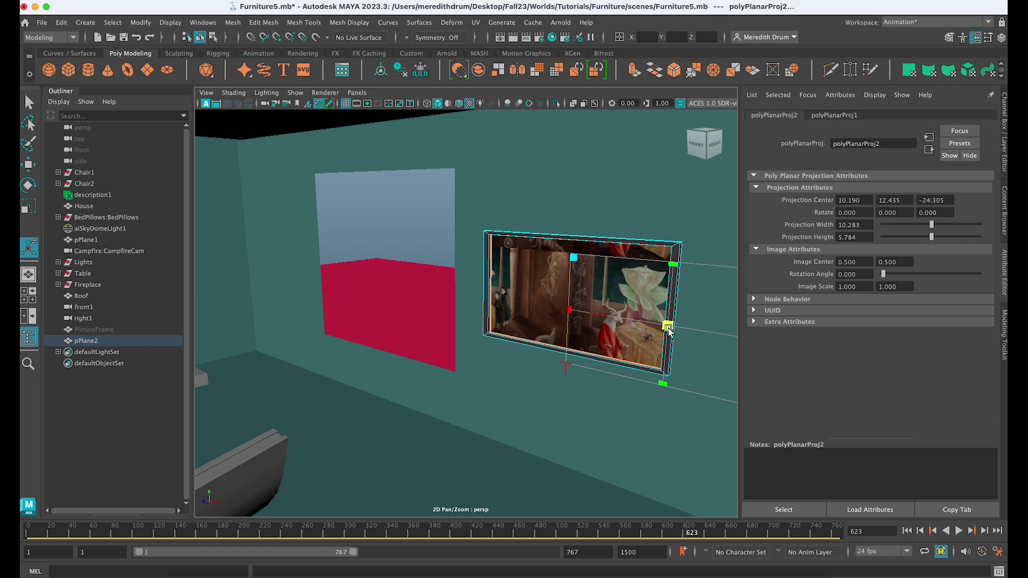
key(ctrl+z)
click(647, 360)
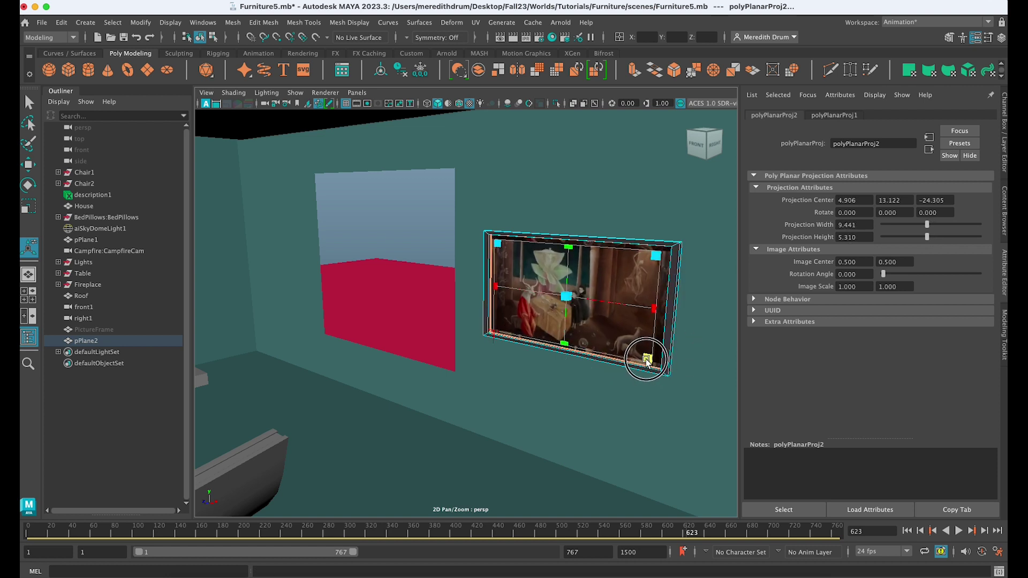
drag(647, 360, 578, 333)
key(ctrl+z)
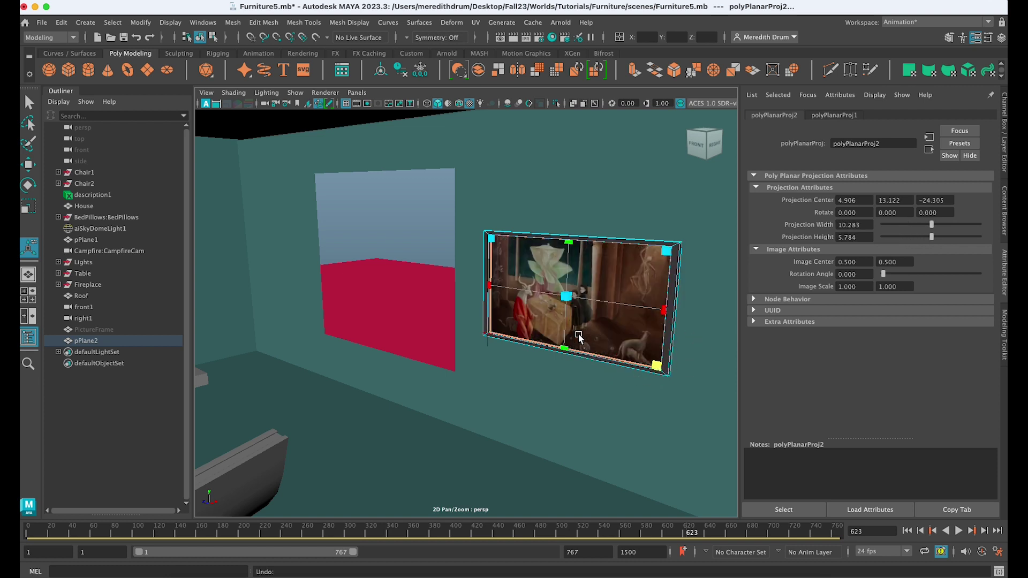
click(618, 412)
- Select the centre face of the picture plane pPlane2 in face mode
click(603, 310)
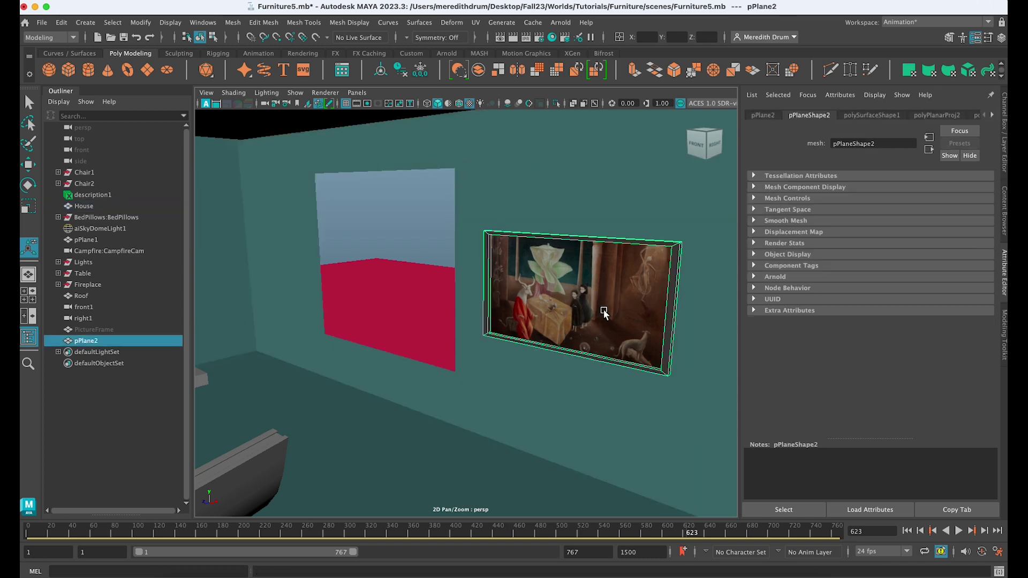
mouse_move(605, 303)
right_down()
mouse_move(604, 278)
mouse_move(596, 296)
right_up()
click(597, 296)
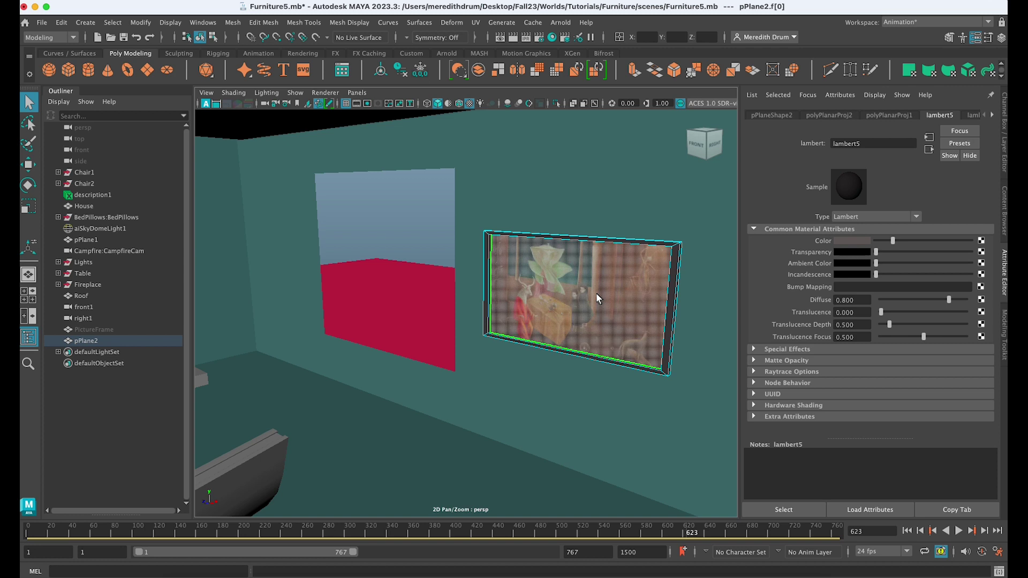
- Check the UV Planar mapping options and close them without applying
click(475, 22)
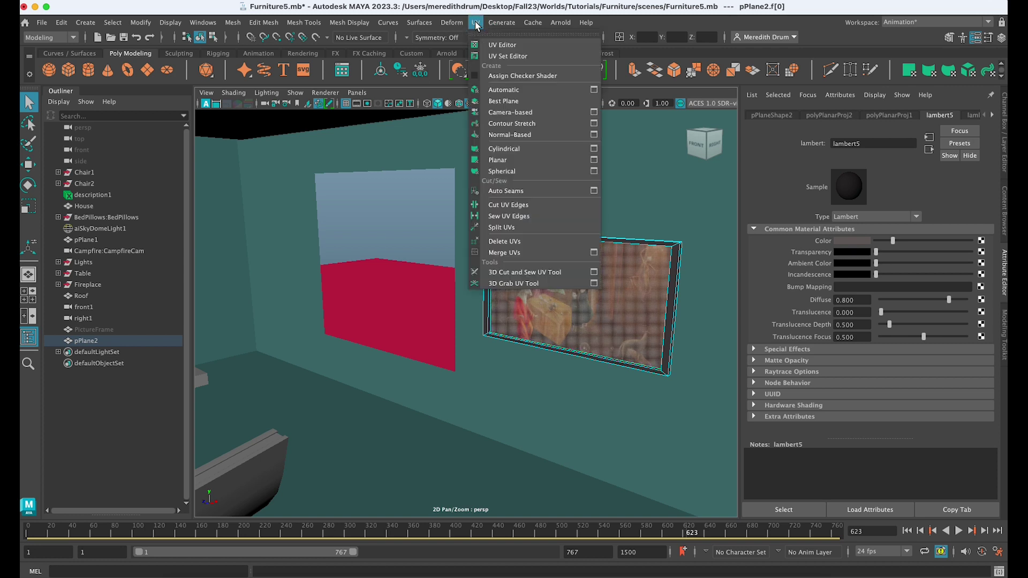
click(593, 160)
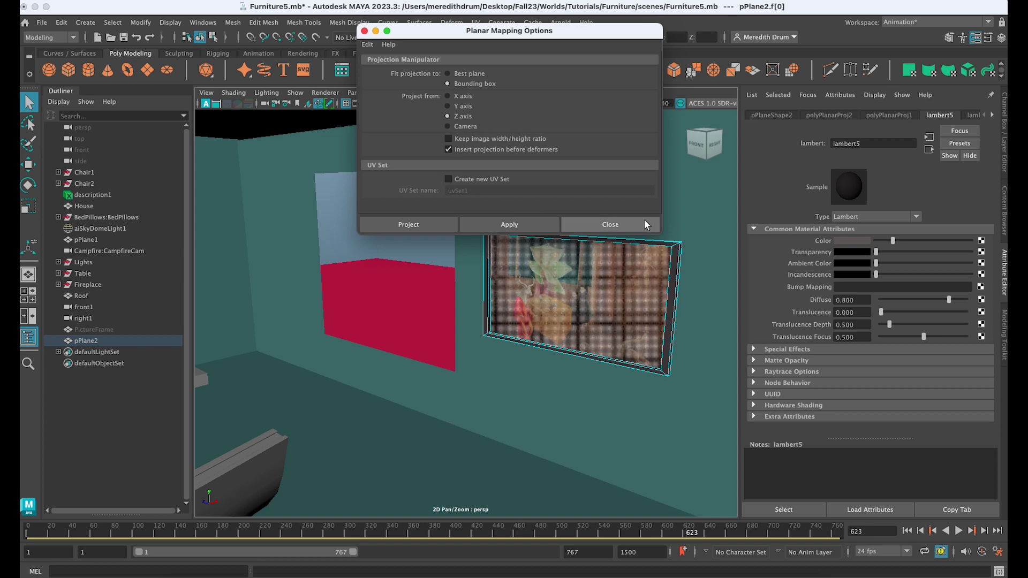
click(628, 221)
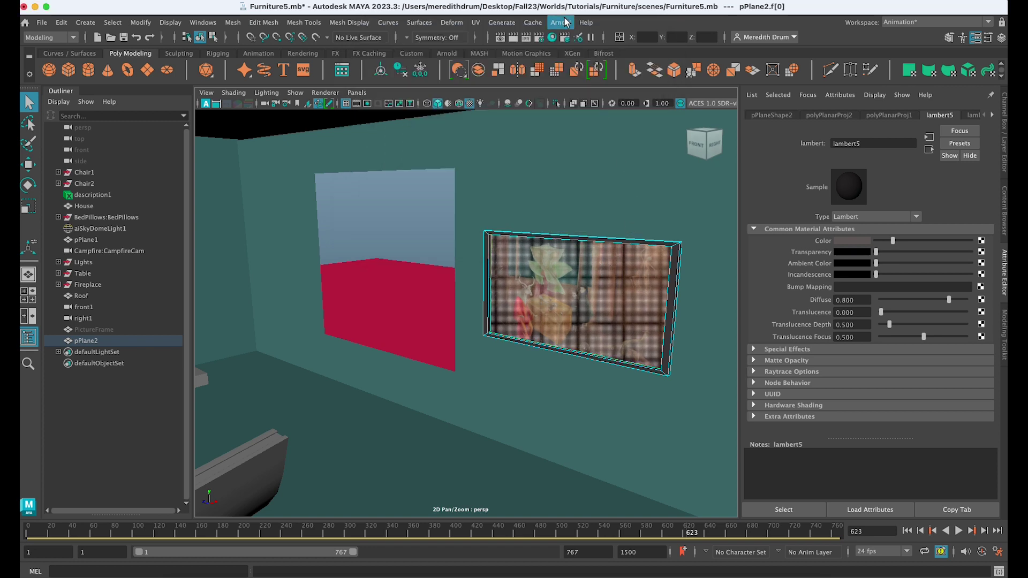
click(476, 22)
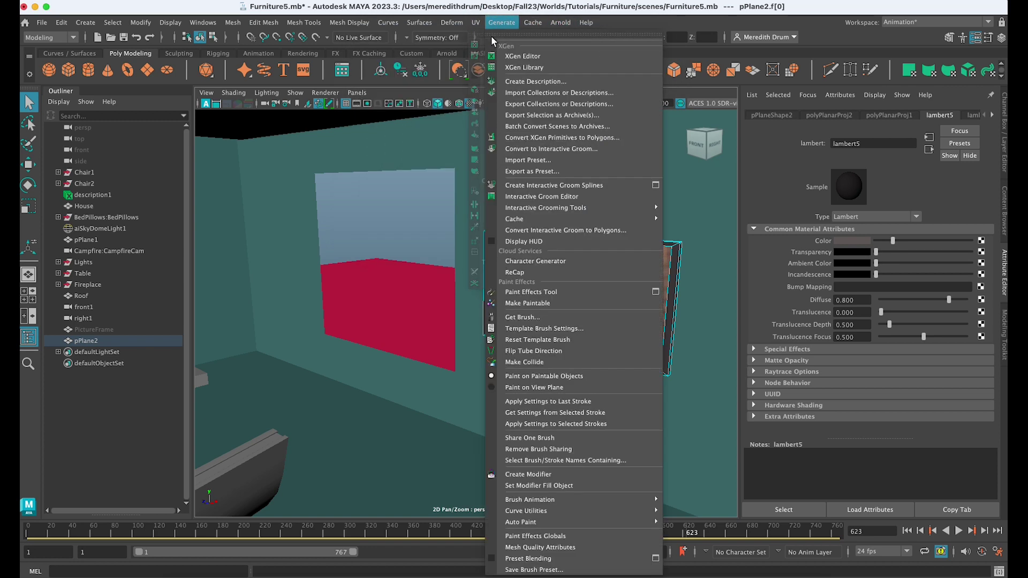
- View the painting's UVs filling the 0–1 square, close the UV Editor, and return pPlane2 to object mode
click(493, 44)
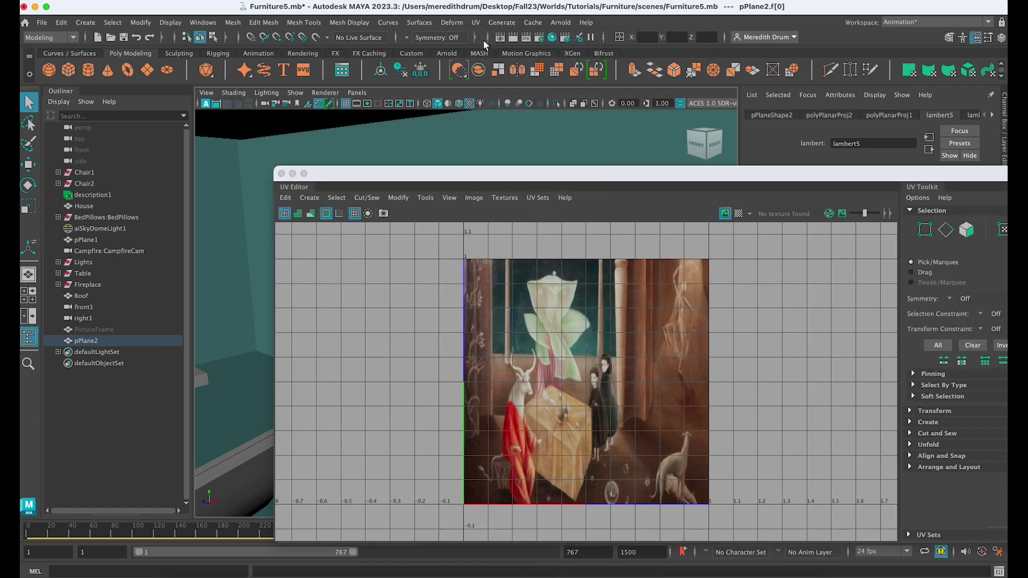
scroll(664, 310, down, 3)
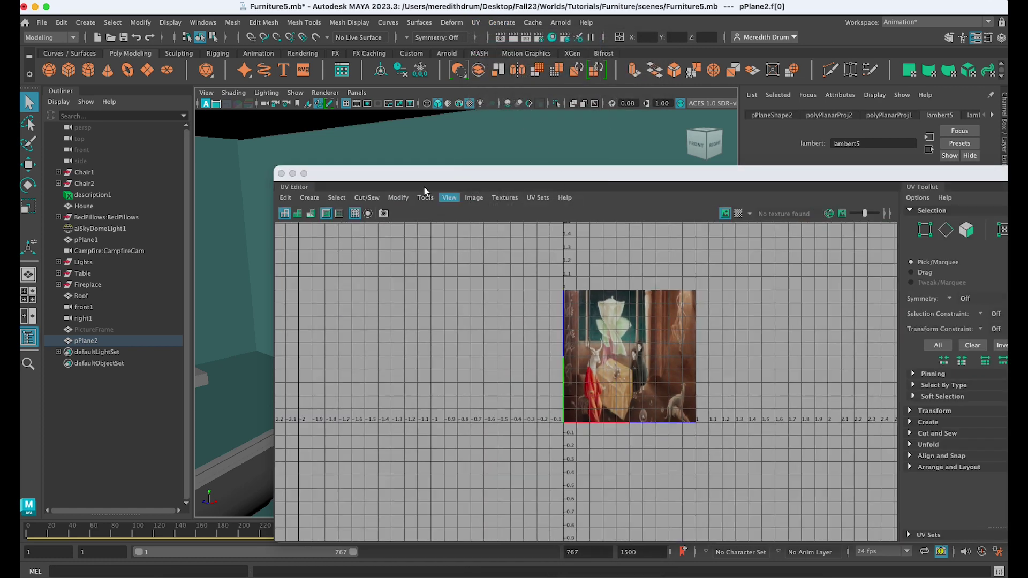
click(281, 174)
key(F8)
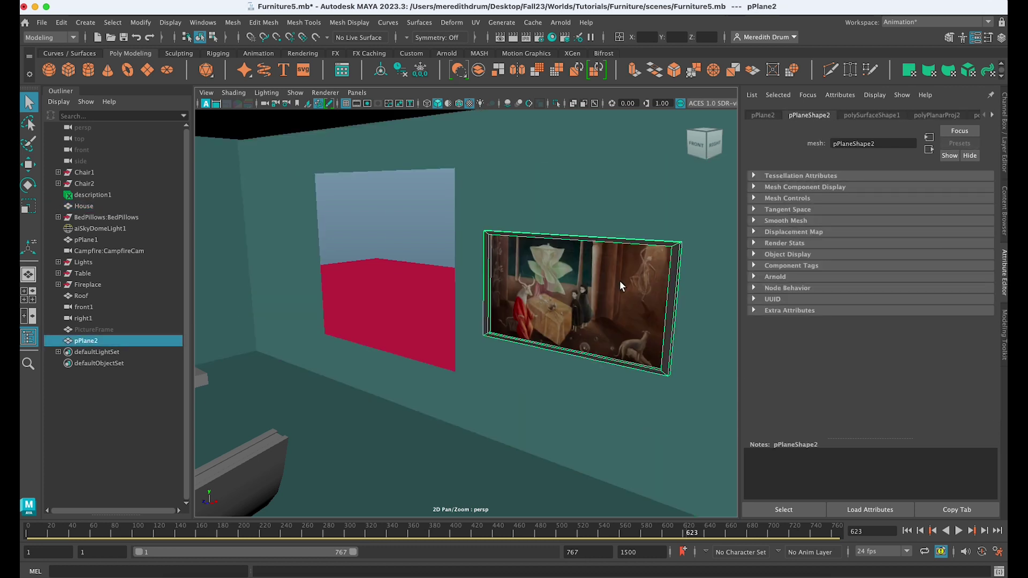
right_drag(597, 255, 620, 292)
- Open lambert6's Color texture file3 and check its image path, then cancel the browser
click(992, 114)
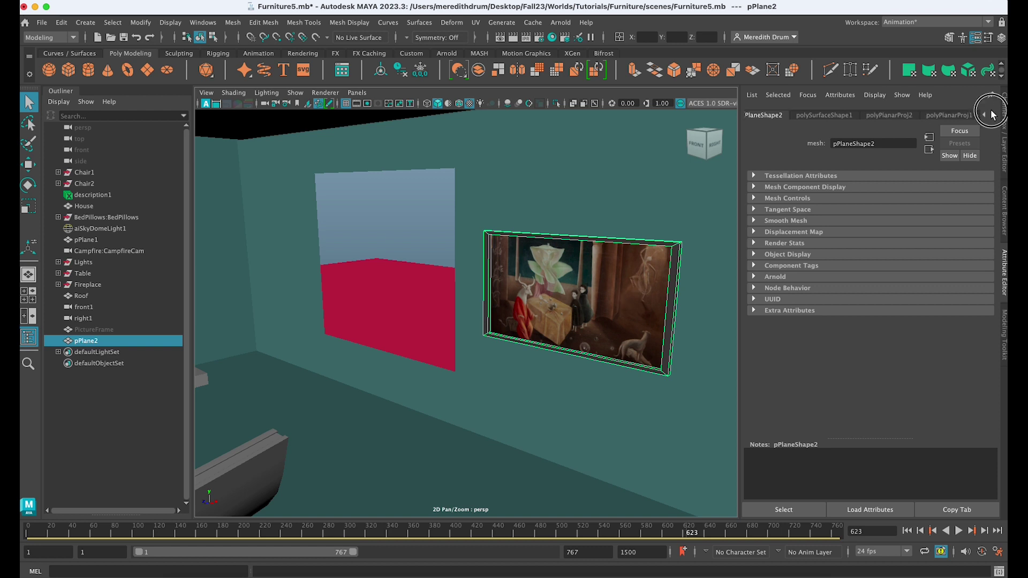
click(992, 114)
click(964, 115)
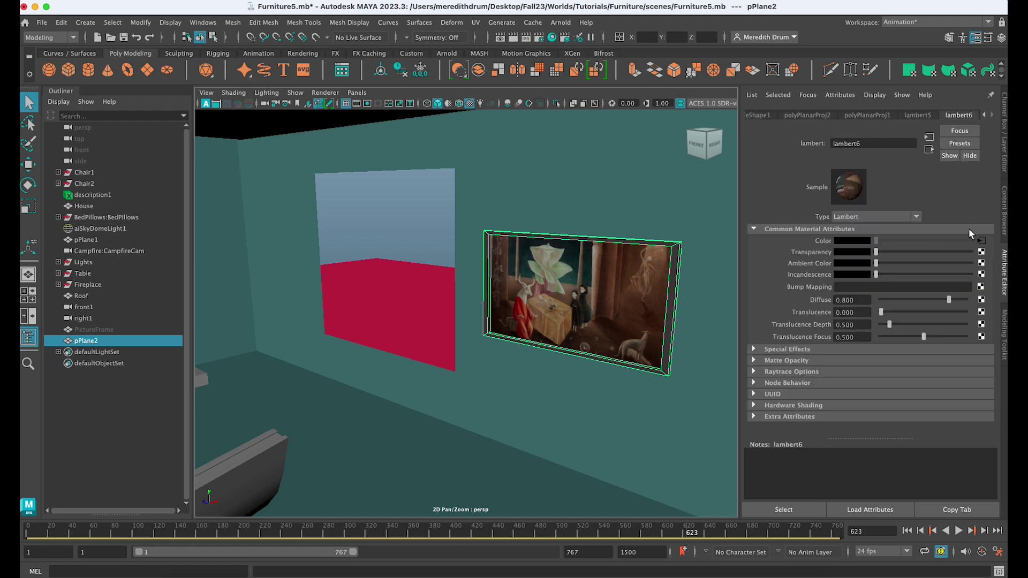
click(980, 240)
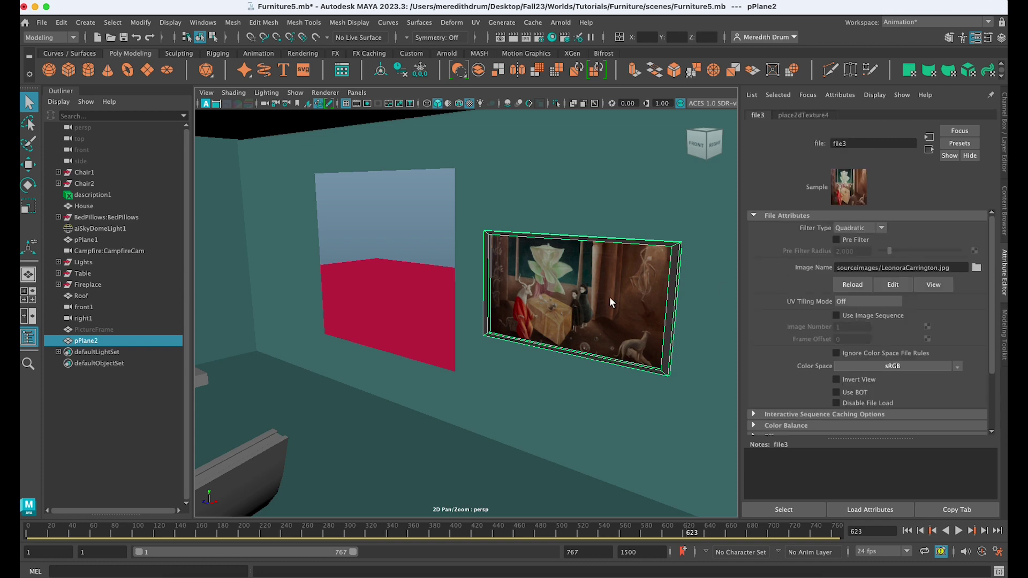
click(980, 267)
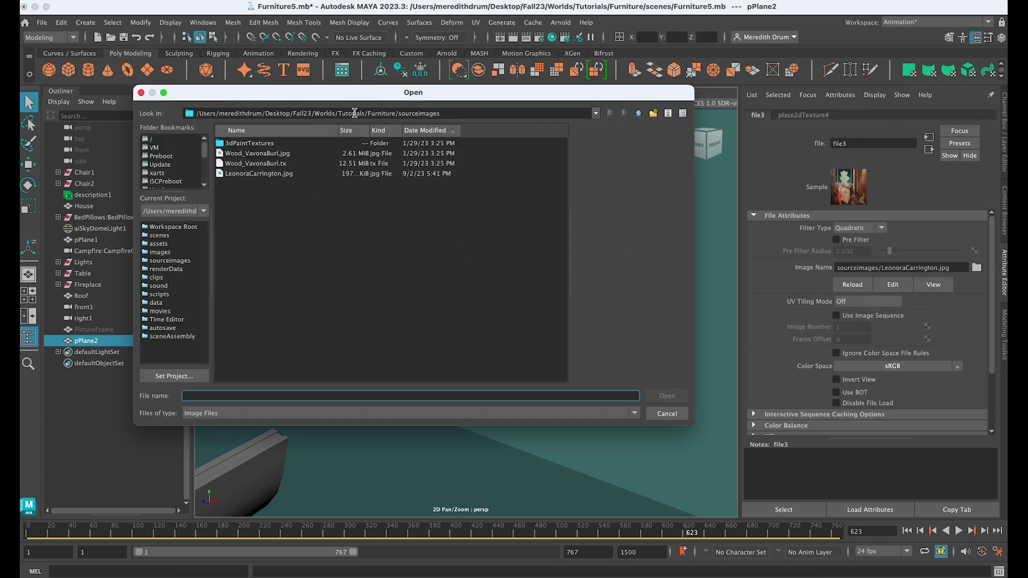
click(667, 414)
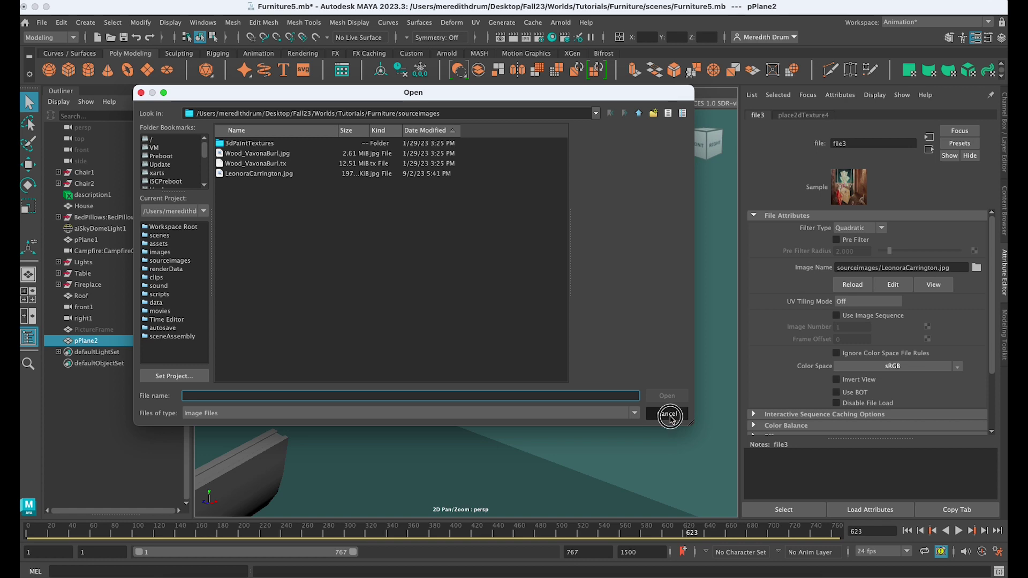
- Set Tutorials/Furniture as the current Maya project
click(42, 23)
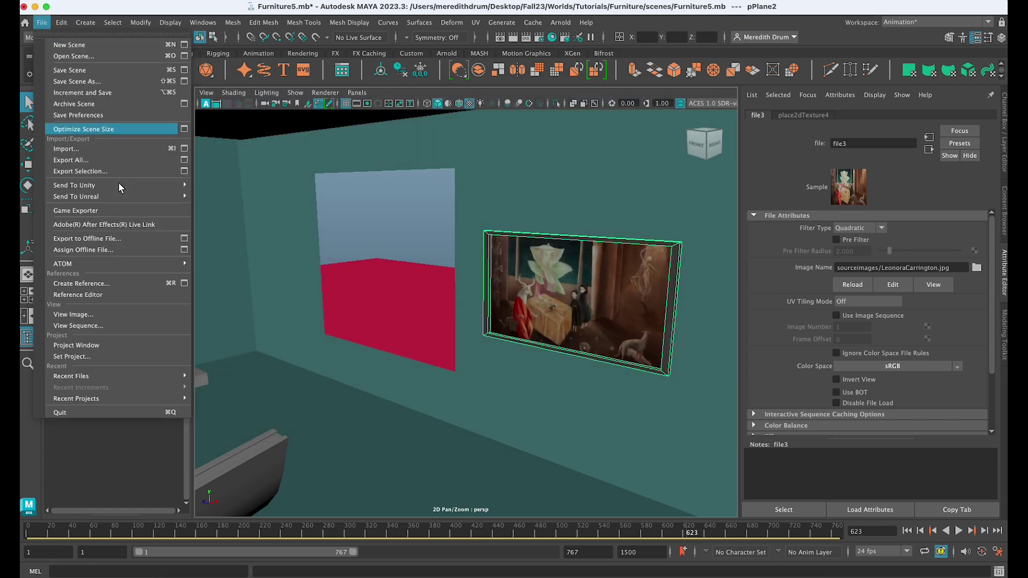
click(106, 358)
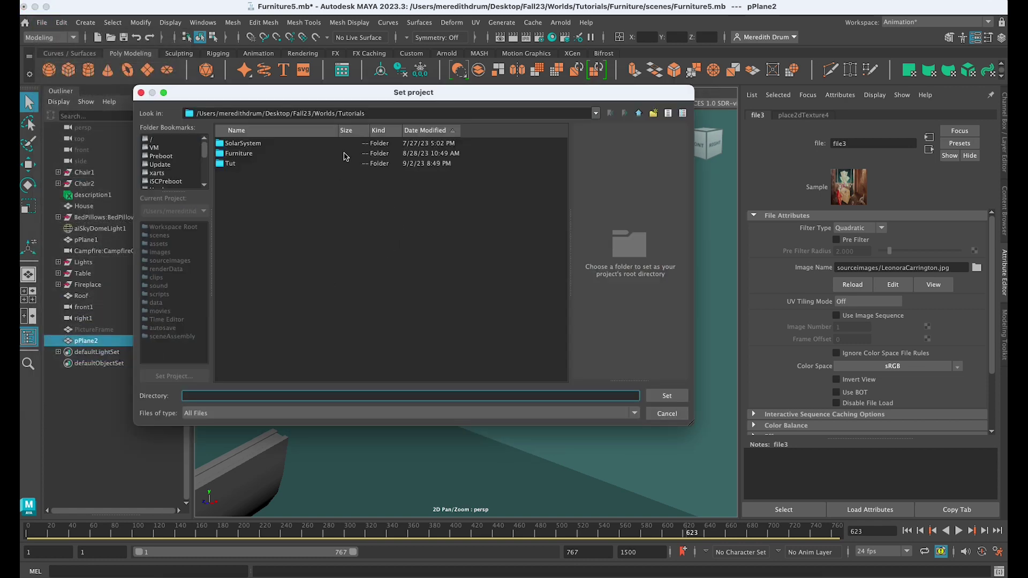
click(249, 154)
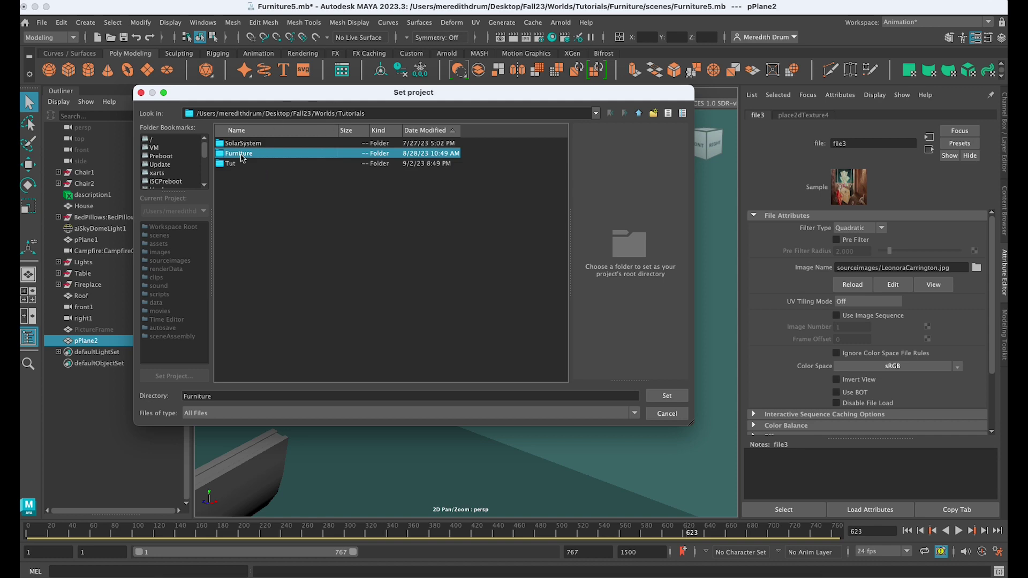
click(667, 396)
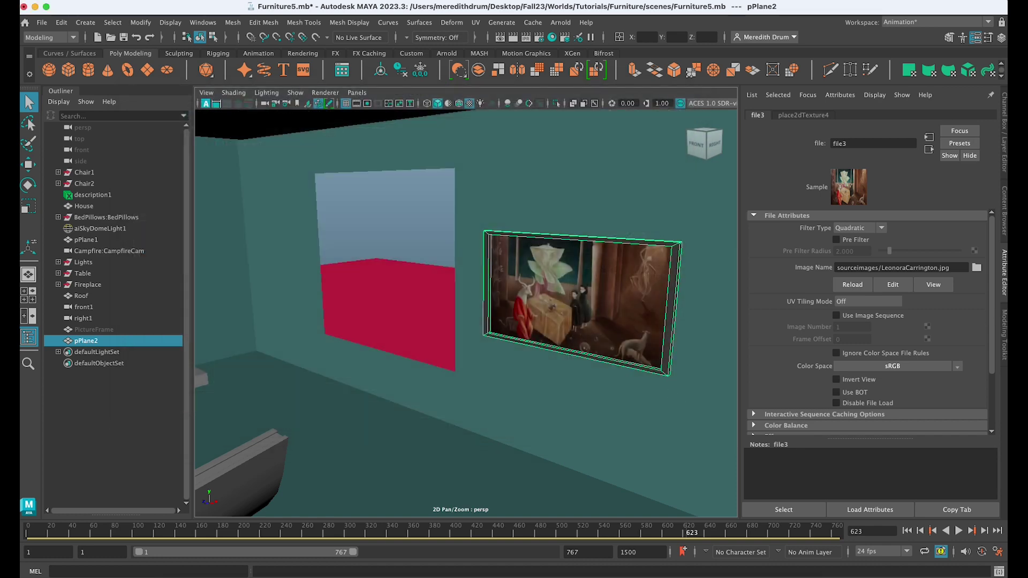
- Navigate in Finder through Worlds and Tutorials into the Furniture project folder
click(490, 273)
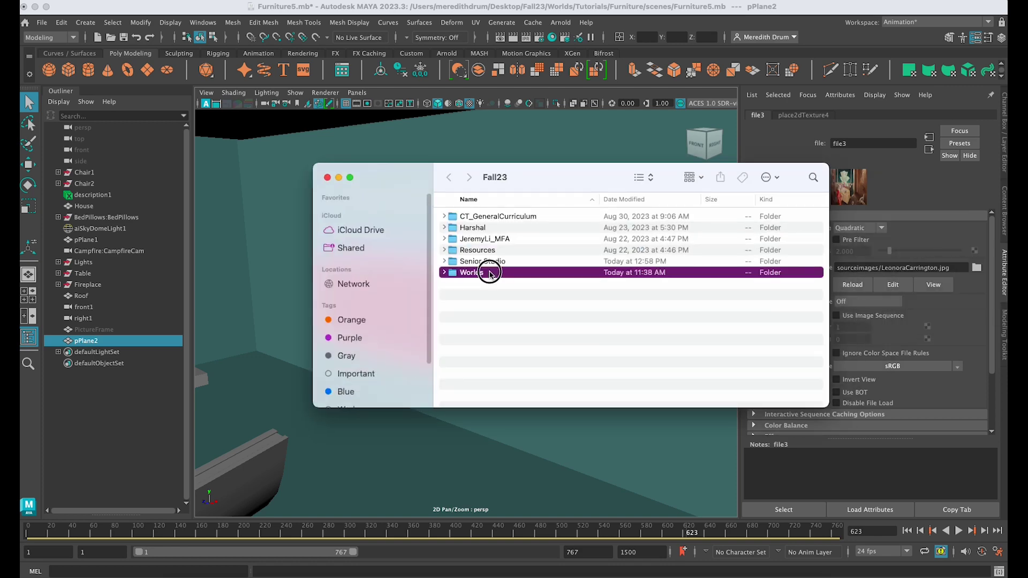
double_click(490, 273)
double_click(482, 261)
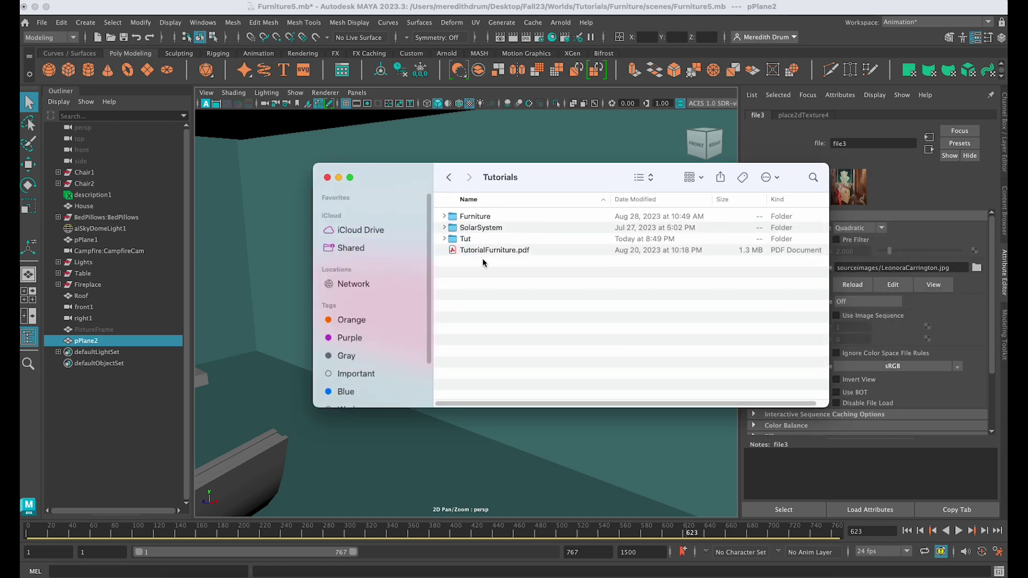
double_click(477, 217)
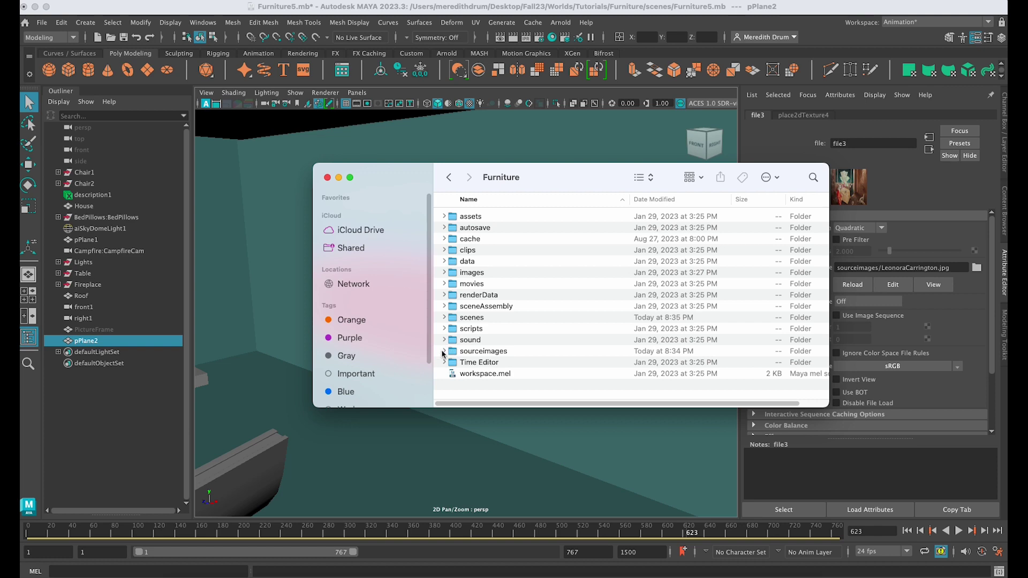
- Get Info on LeonoraCarrington.jpg inside sourceimages, then close the Finder windows
click(444, 351)
scroll(495, 353, down, 2)
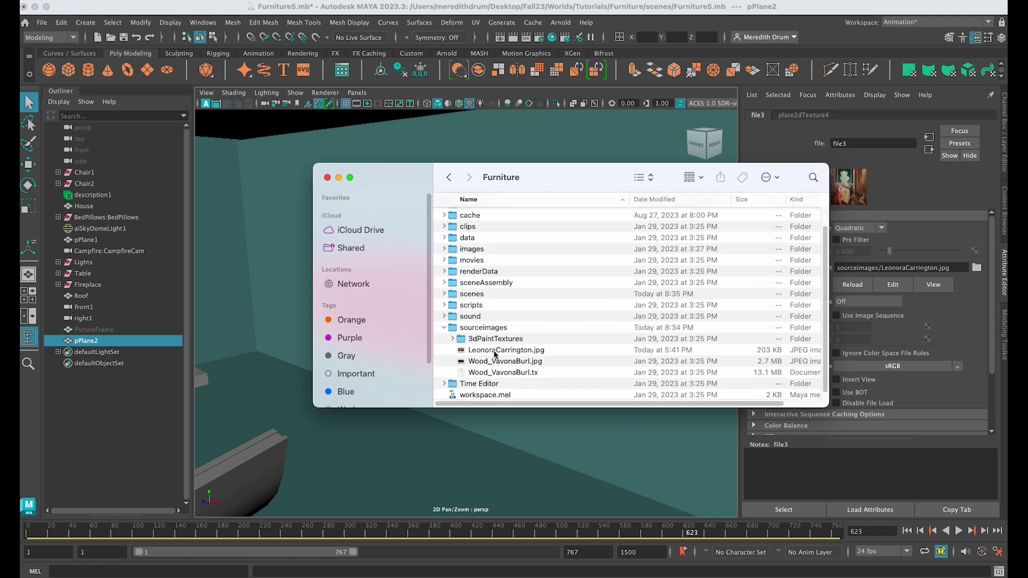
click(327, 177)
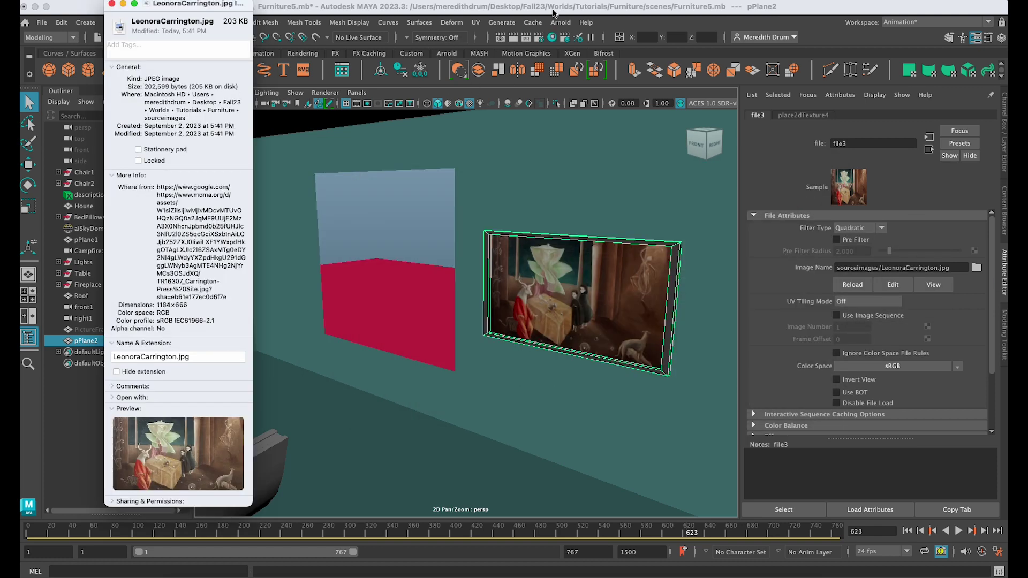
click(111, 4)
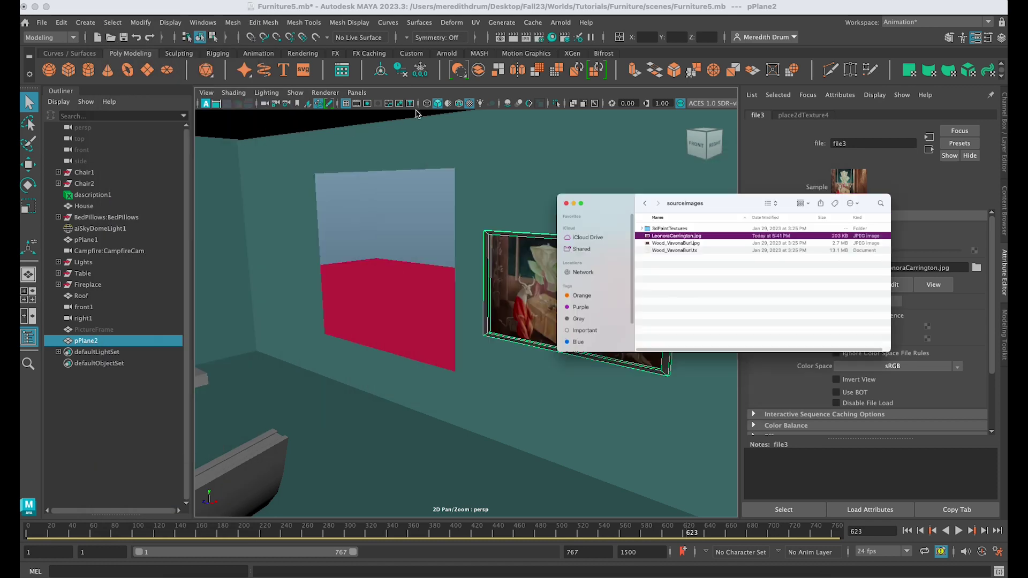
click(322, 161)
click(539, 38)
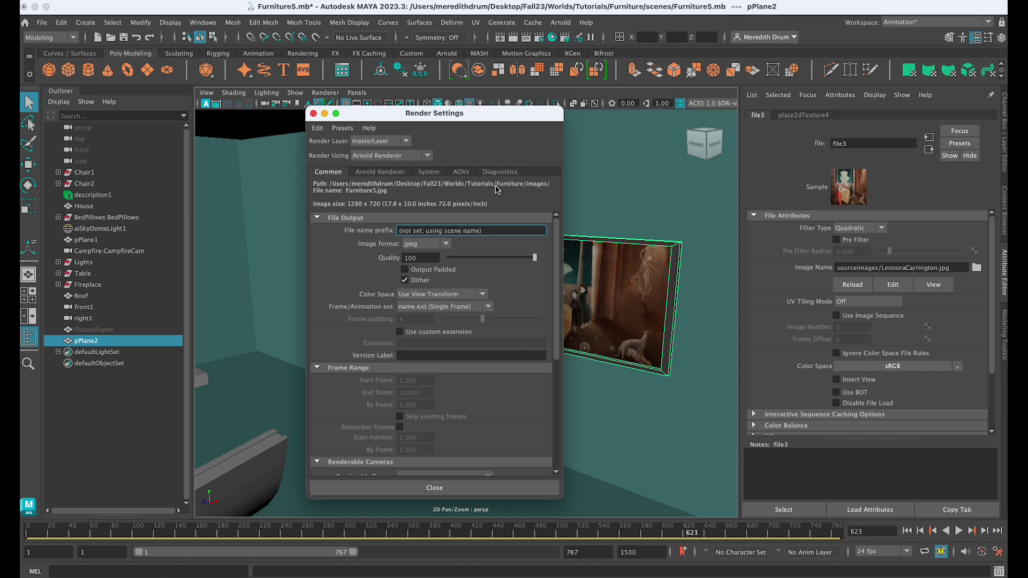
click(313, 114)
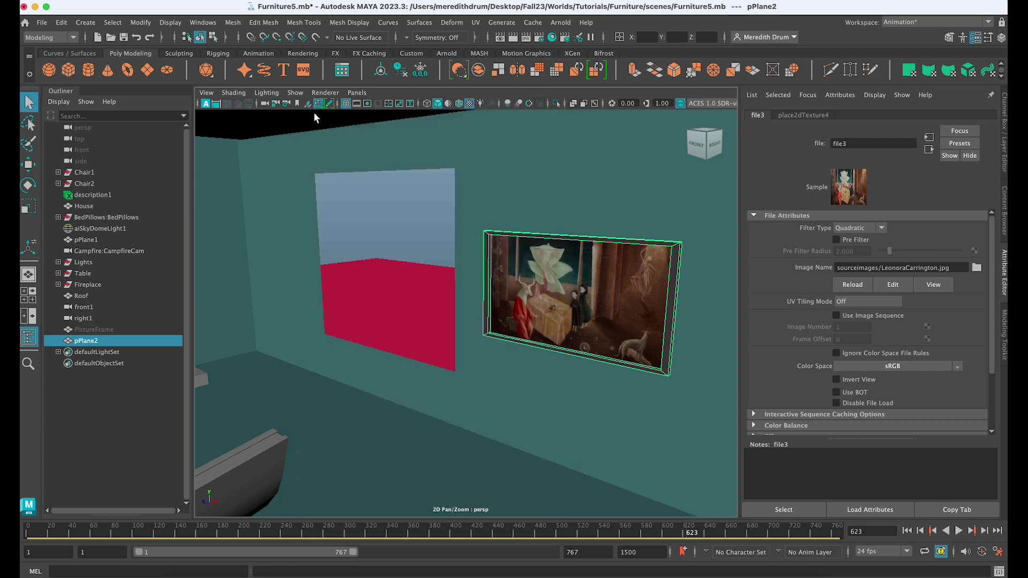